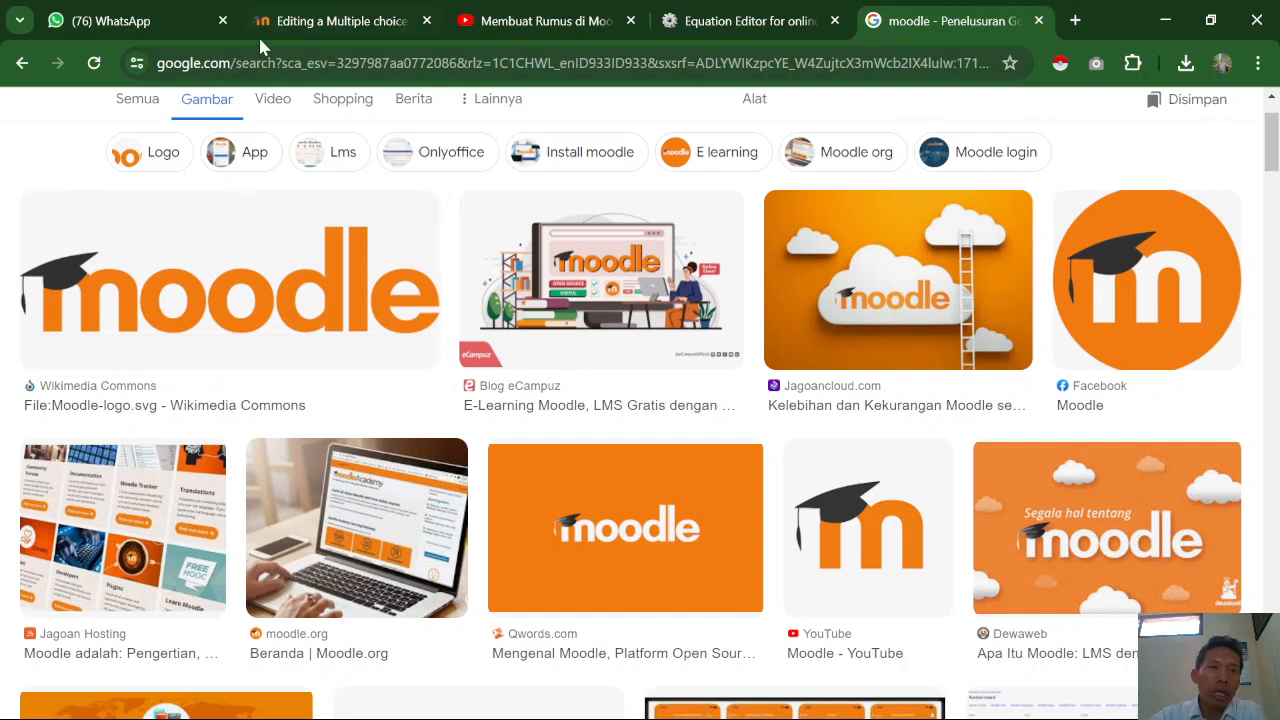
- Return to the LMS dashboard and open the PLMS9 course
left_click(333, 30)
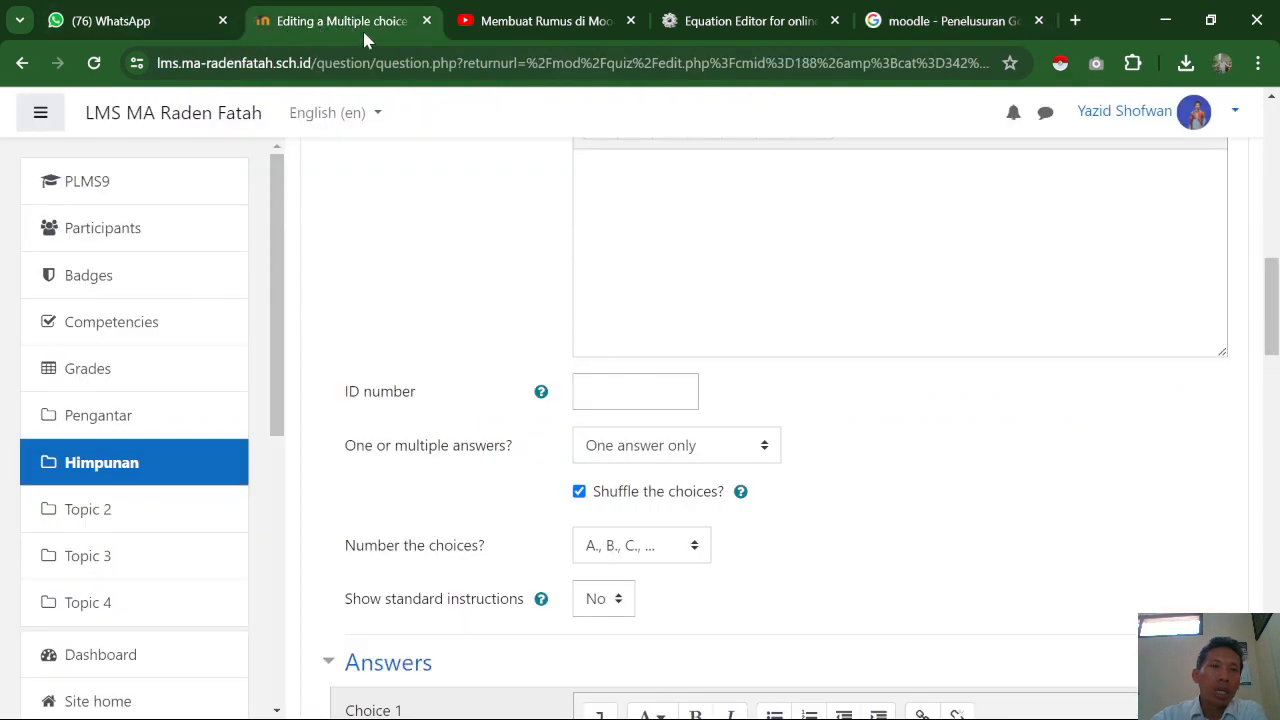
left_click(163, 118)
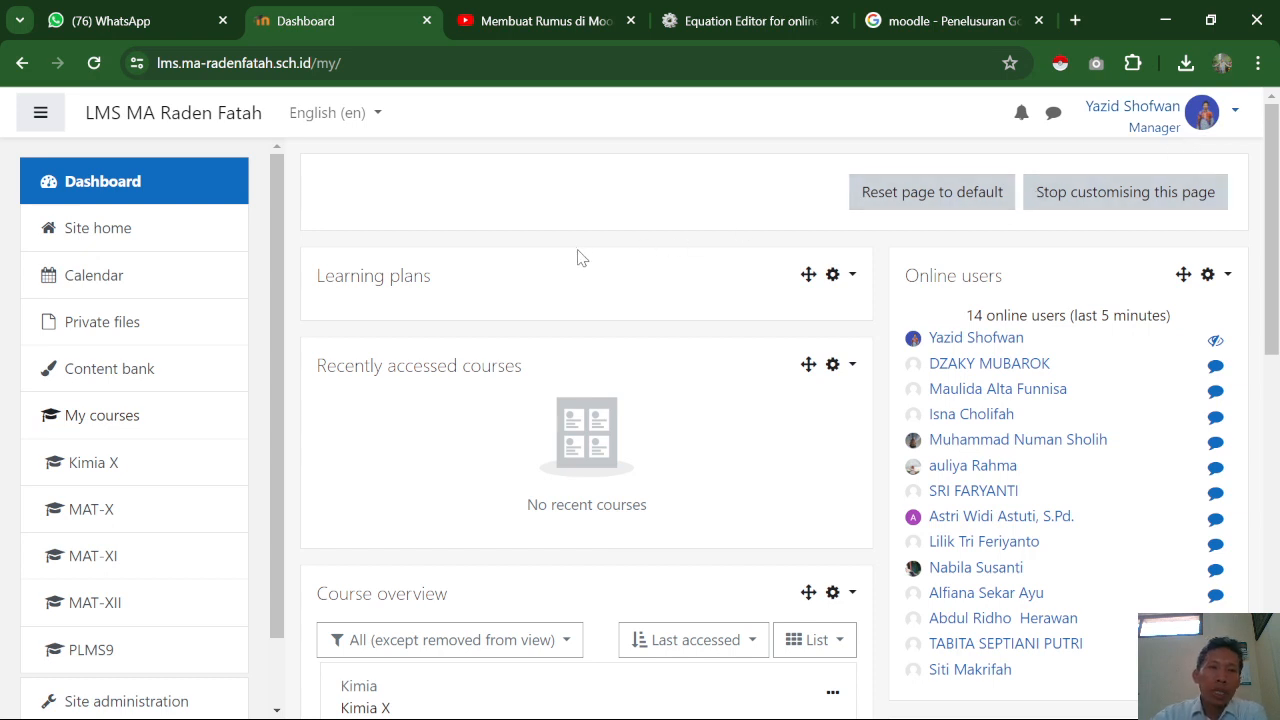
scroll(577, 258, "down", 3)
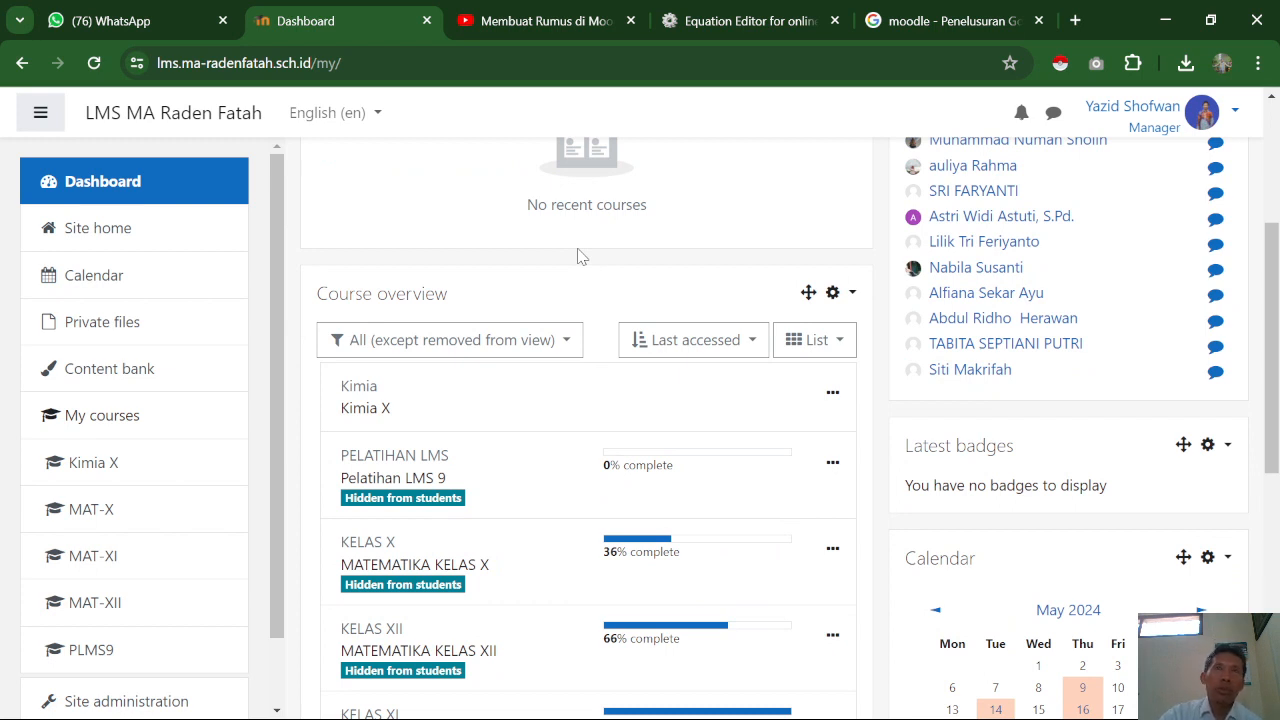
scroll(436, 295, "up", 2)
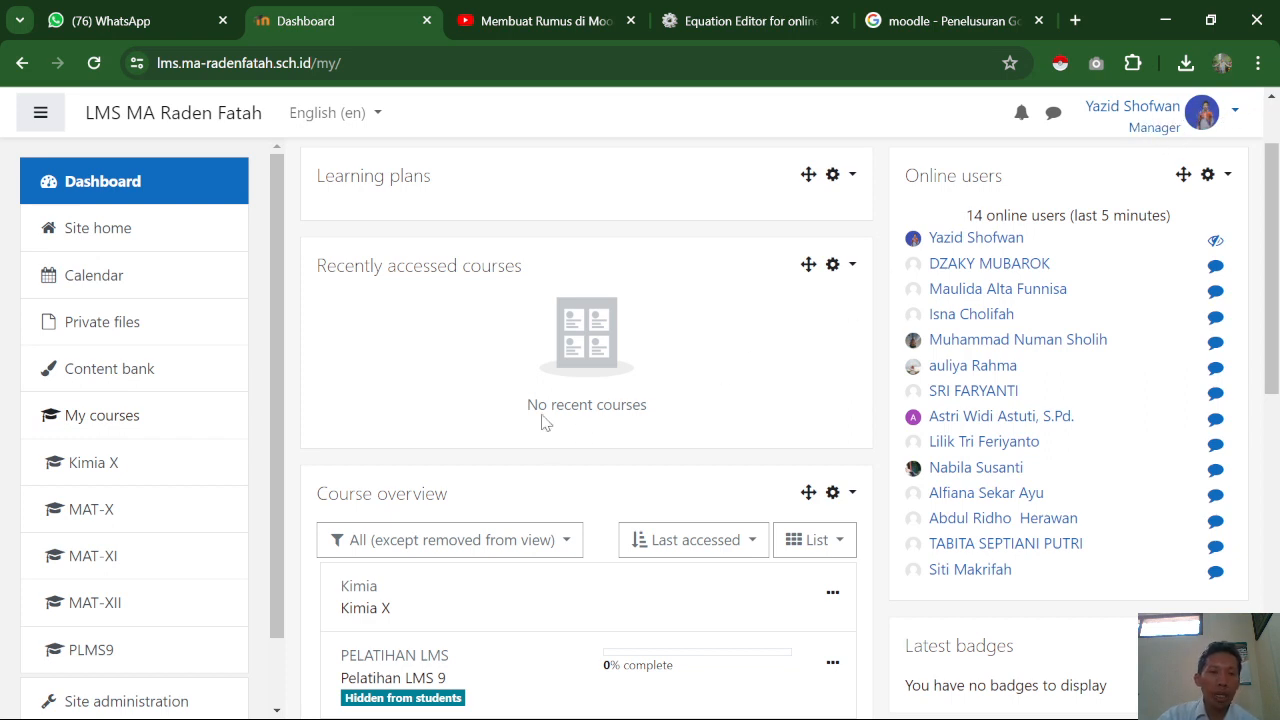
scroll(214, 494, "down", 2)
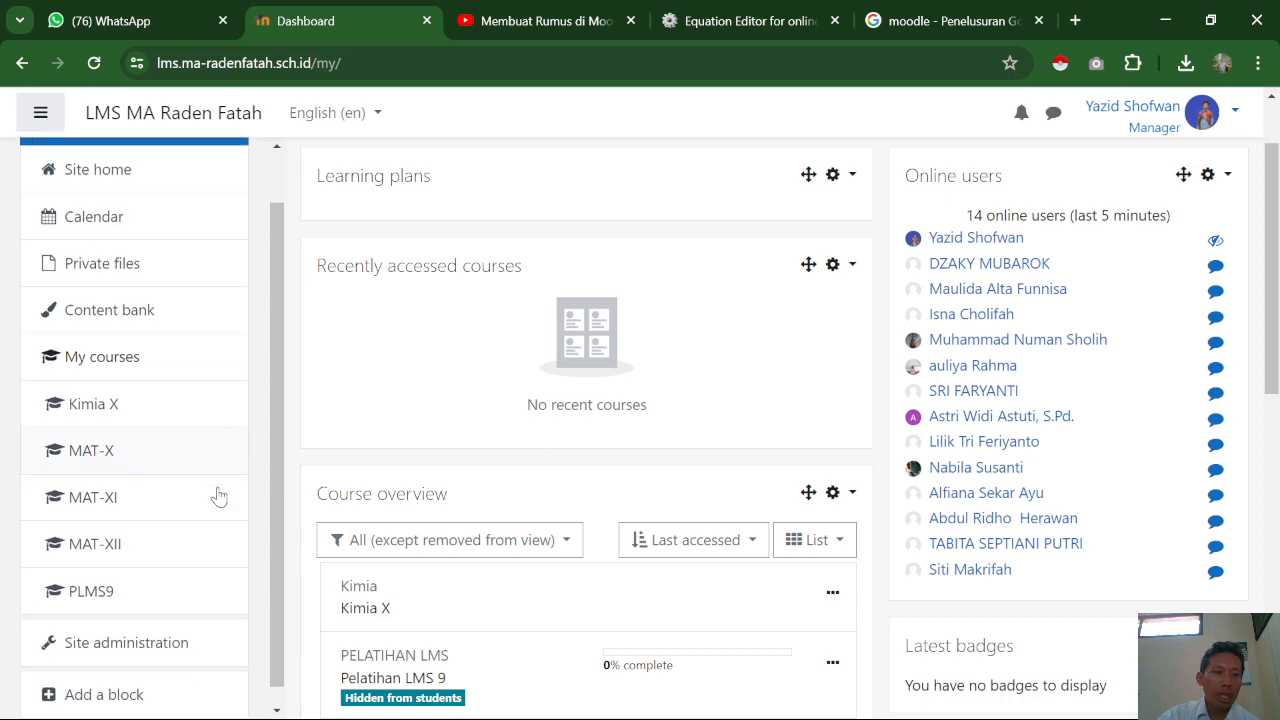
left_click(86, 574)
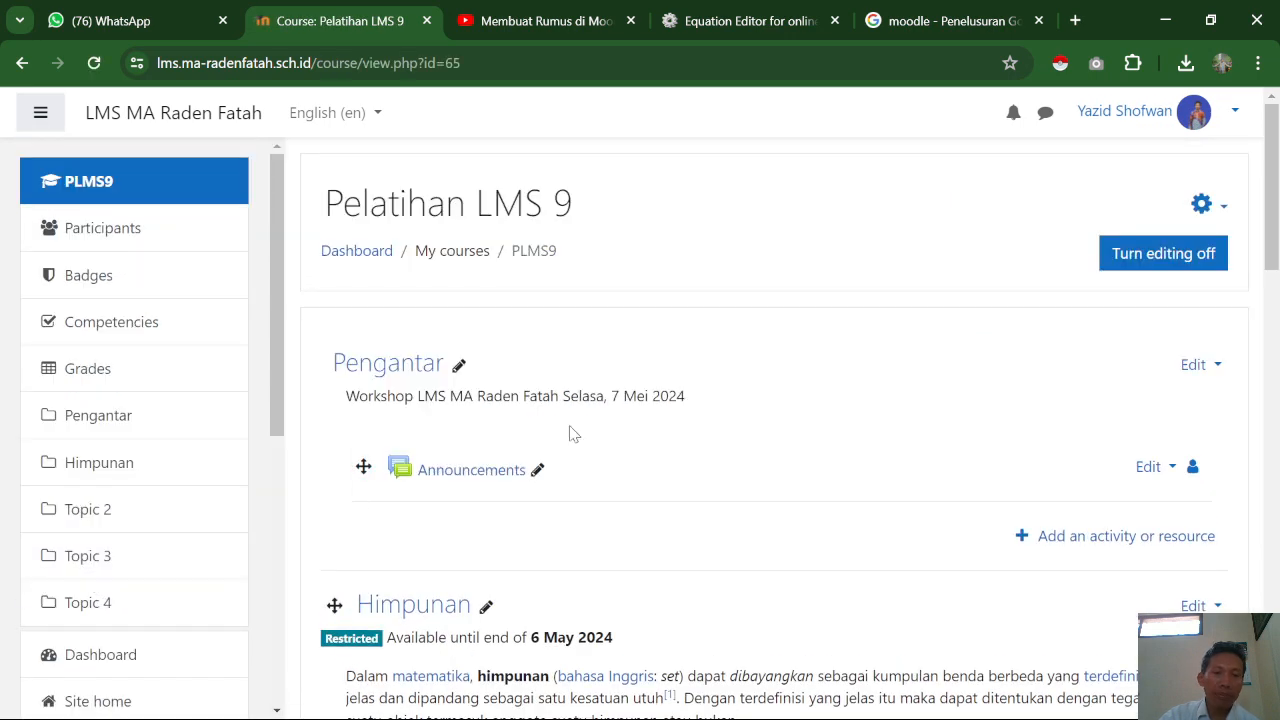
- Review the Himpunan section's activities and the activity and resource types available to add there
scroll(572, 433, "down", 1)
scroll(572, 433, "down", 2)
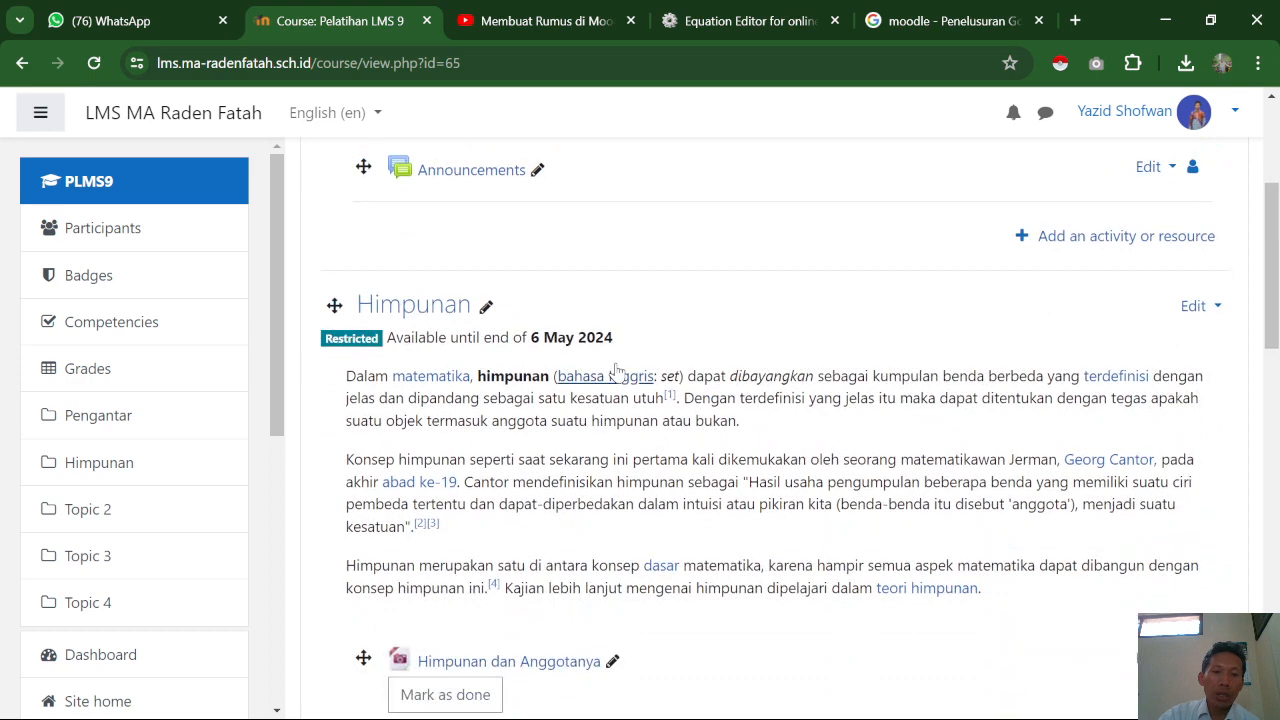
scroll(644, 320, "down", 10)
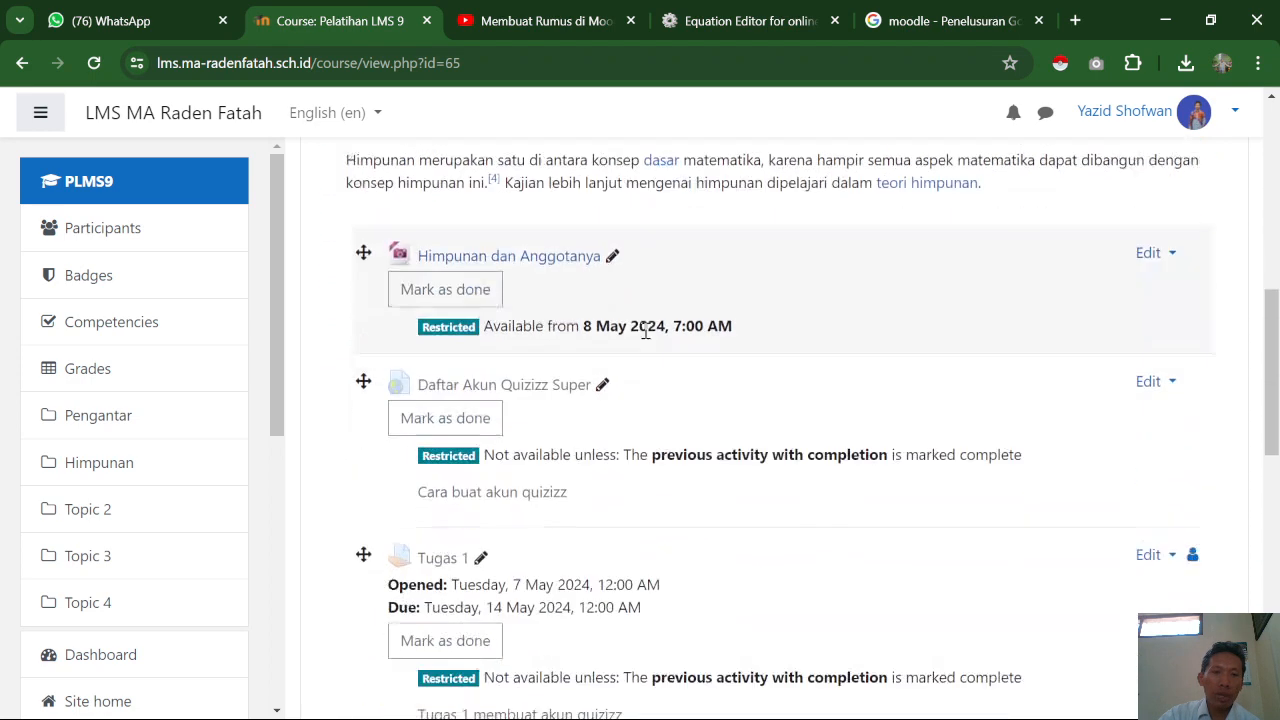
scroll(648, 335, "down", 1)
scroll(650, 330, "up", 2)
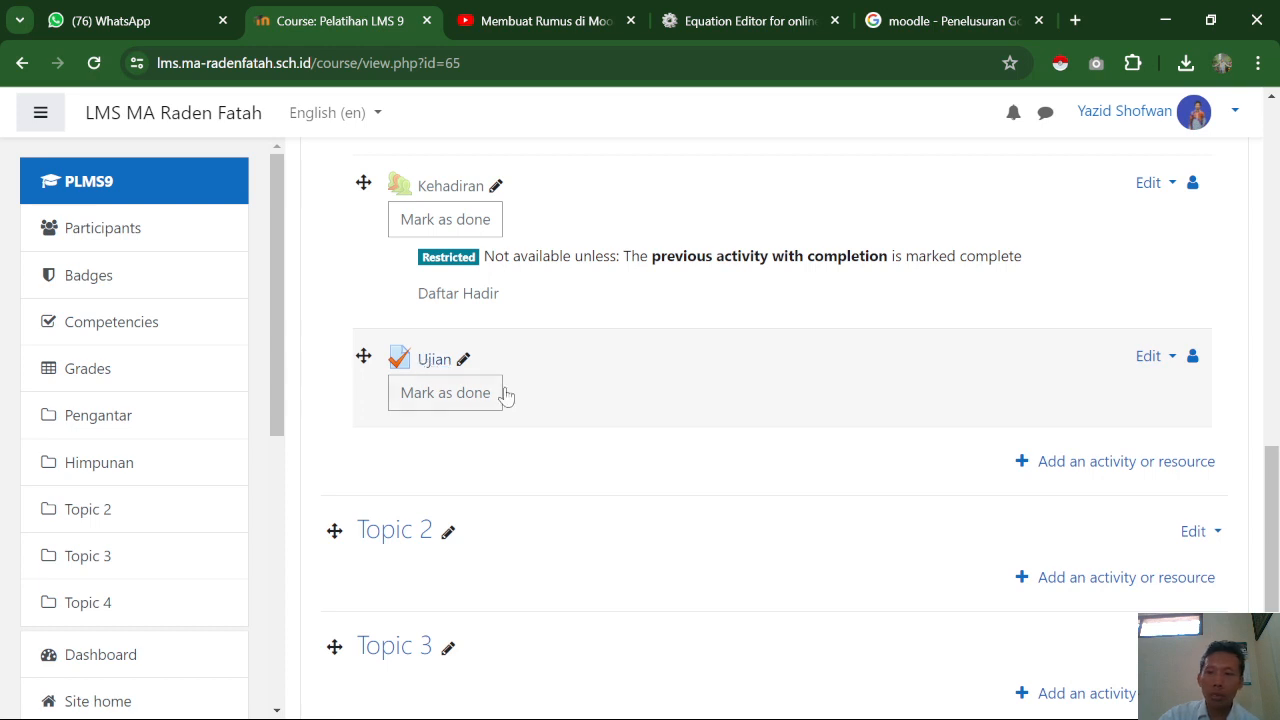
left_click(1077, 473)
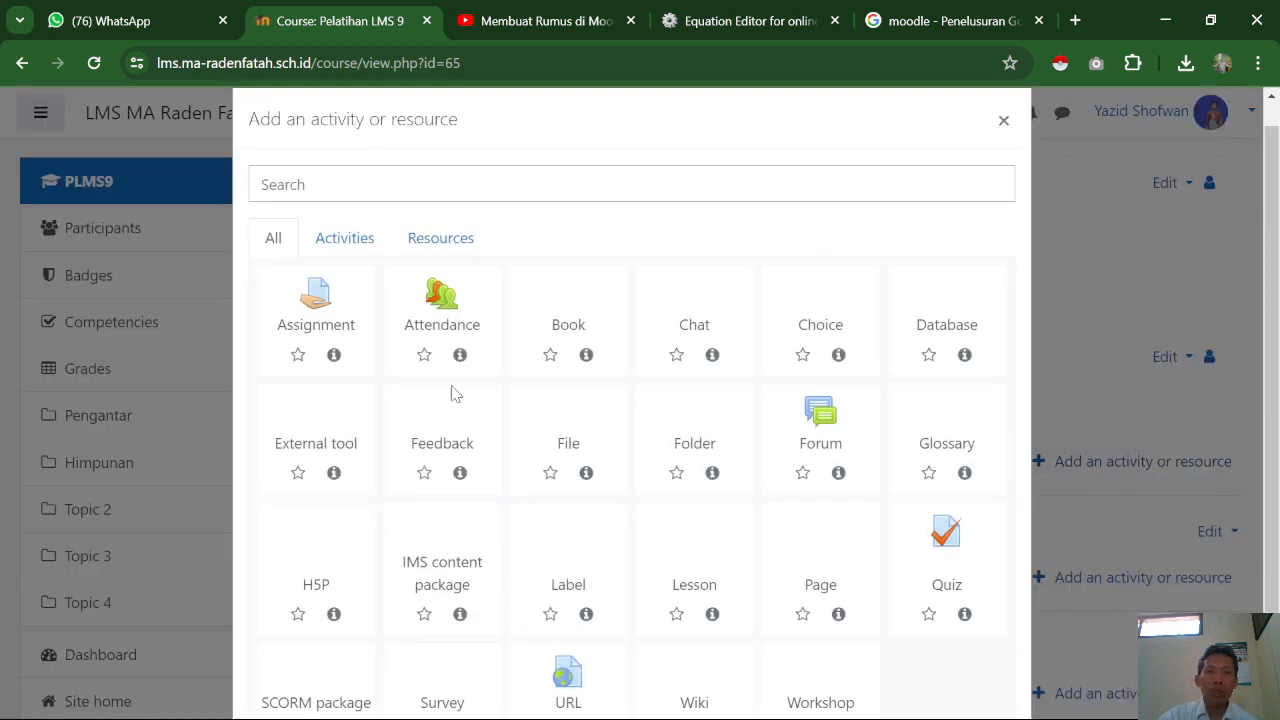
scroll(400, 368, "down", 1)
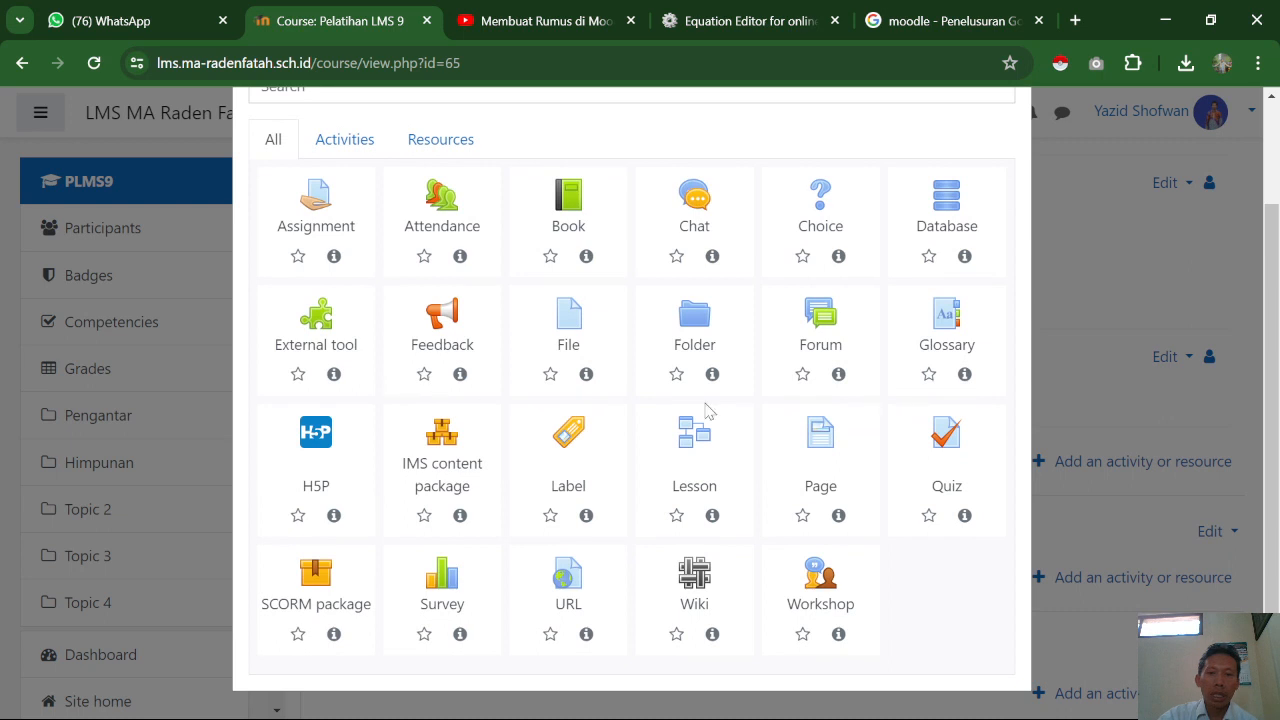
scroll(964, 262, "up", 2)
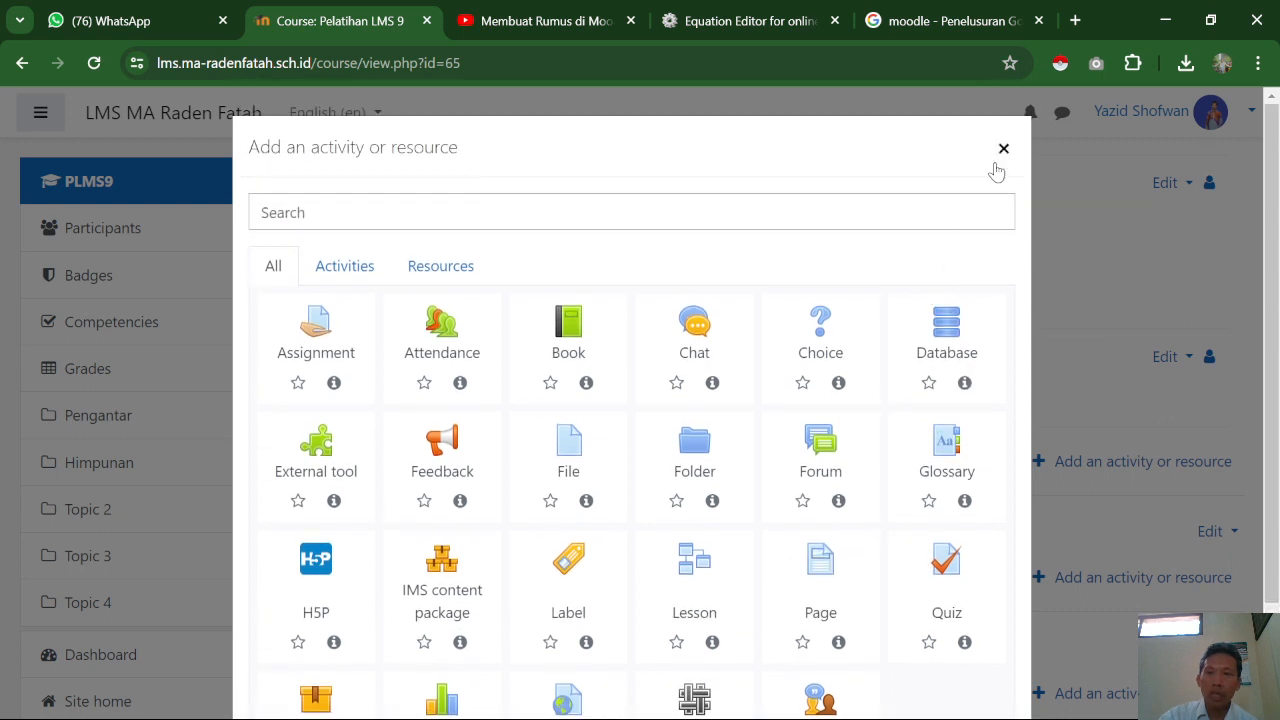
left_click(1004, 148)
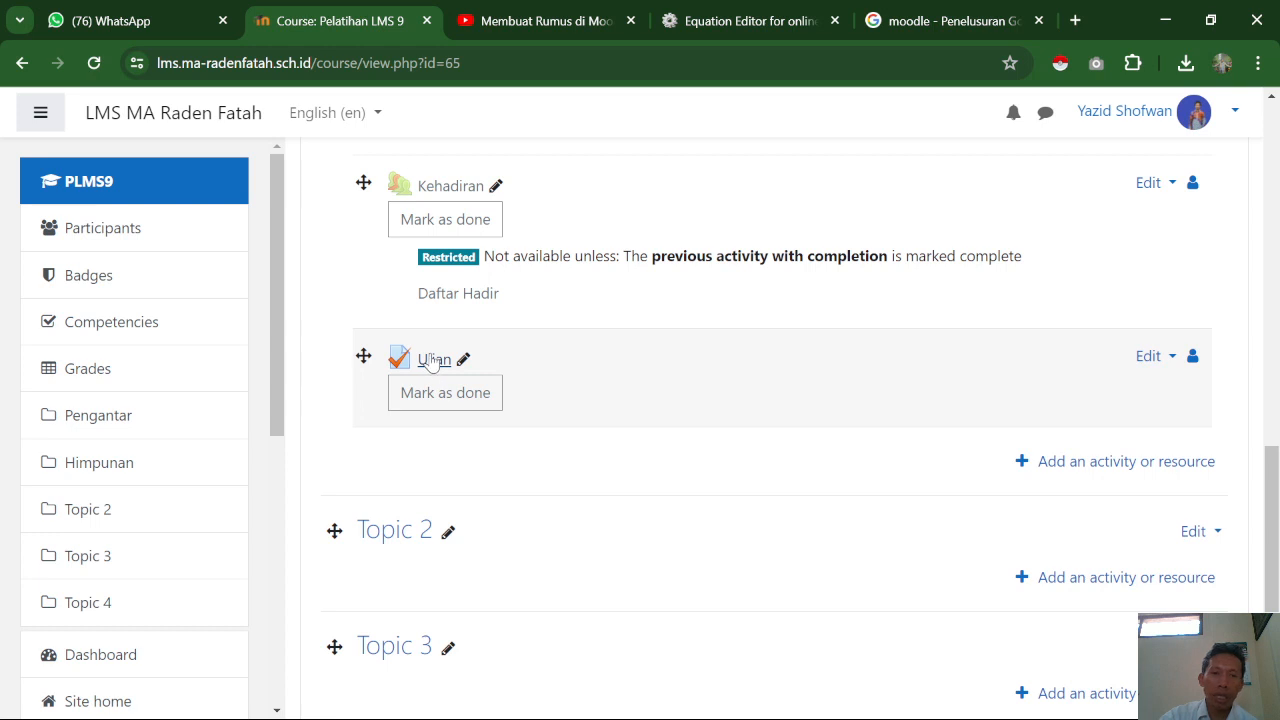
- Open the Ujian quiz of the Himpunan section and go to editing its questions
left_click(432, 360)
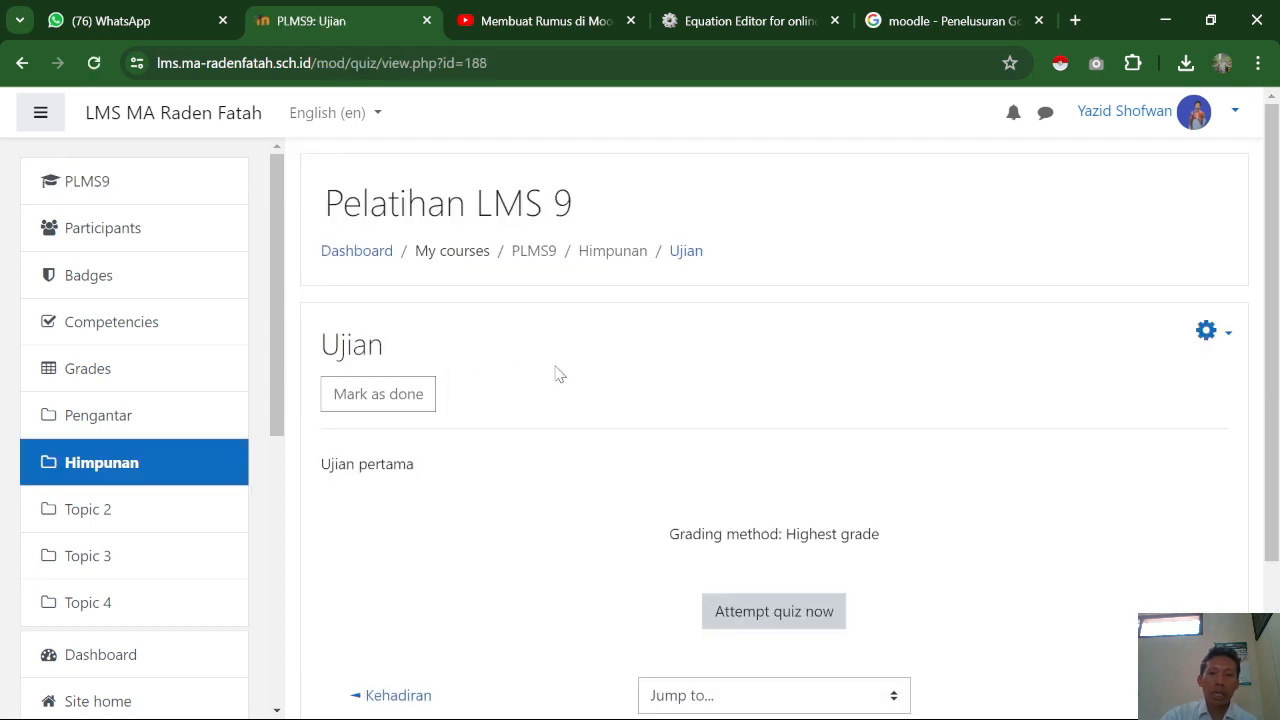
scroll(560, 370, "down", 3)
scroll(573, 335, "up", 3)
left_click(1206, 334)
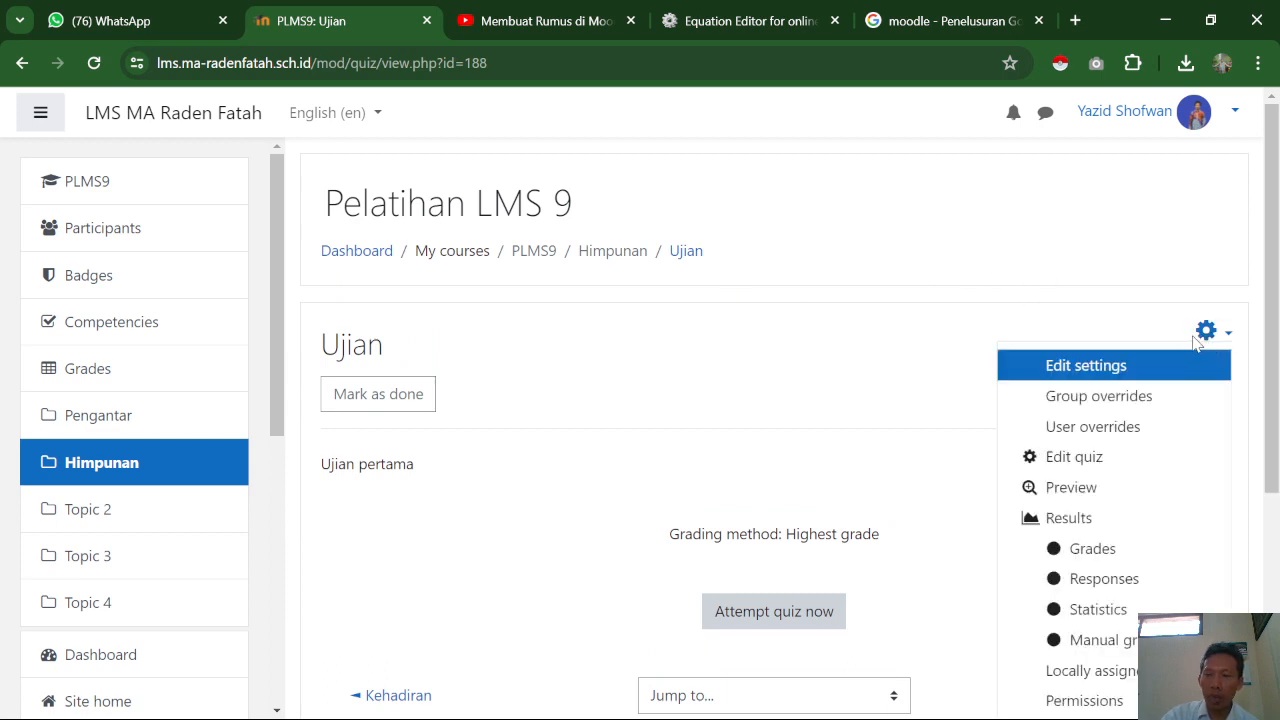
left_click(1070, 464)
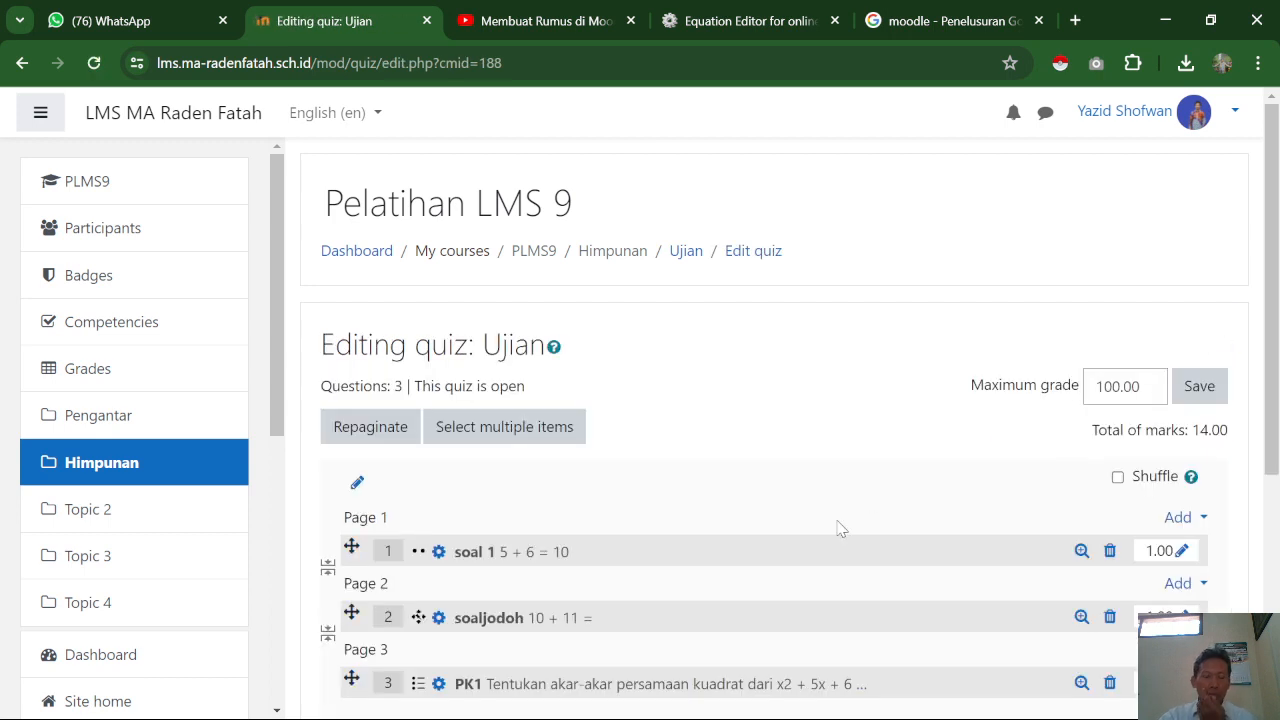
- Start a new Short answer question on Page 1 of the quiz
scroll(802, 525, "down", 2)
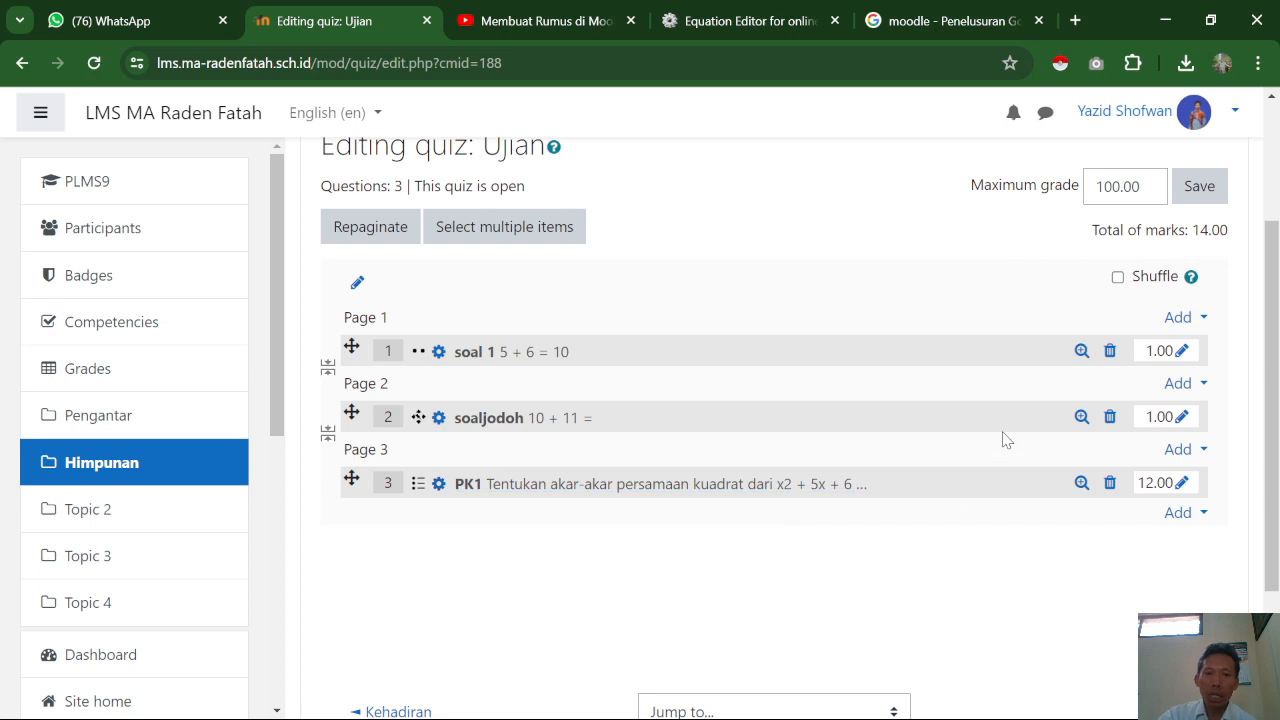
left_click(1181, 318)
left_click(1120, 356)
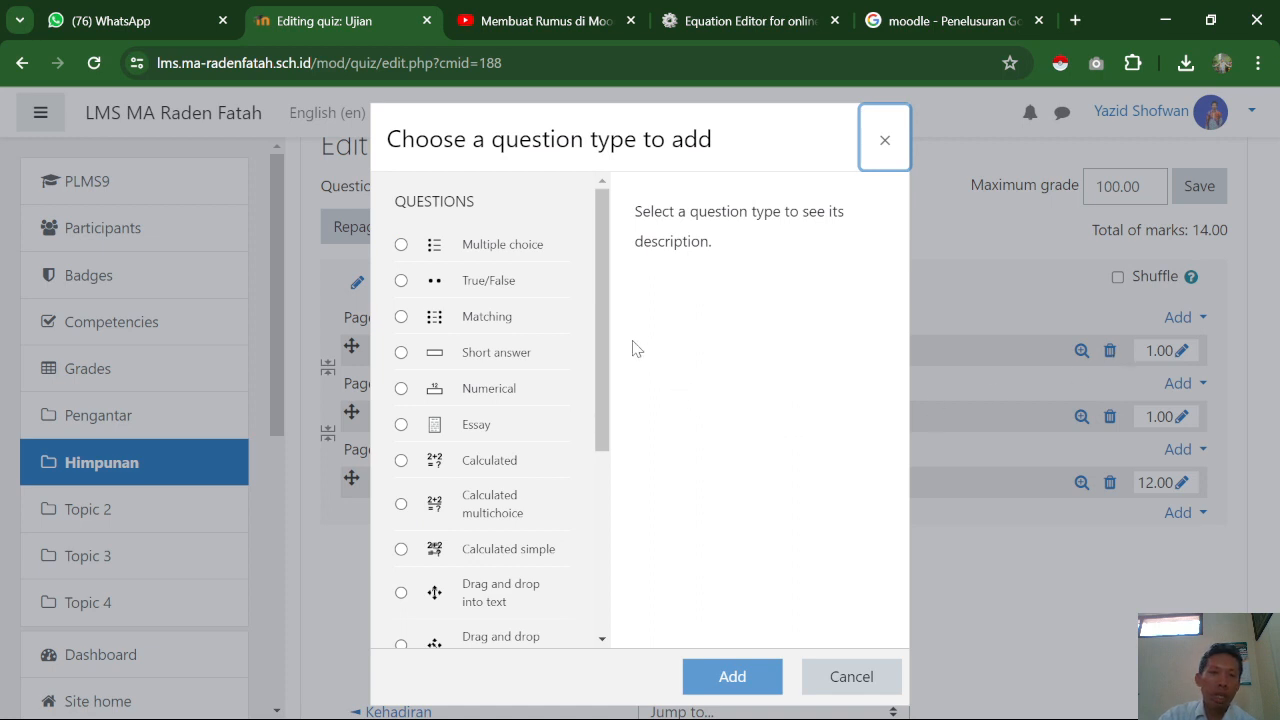
left_click(402, 354)
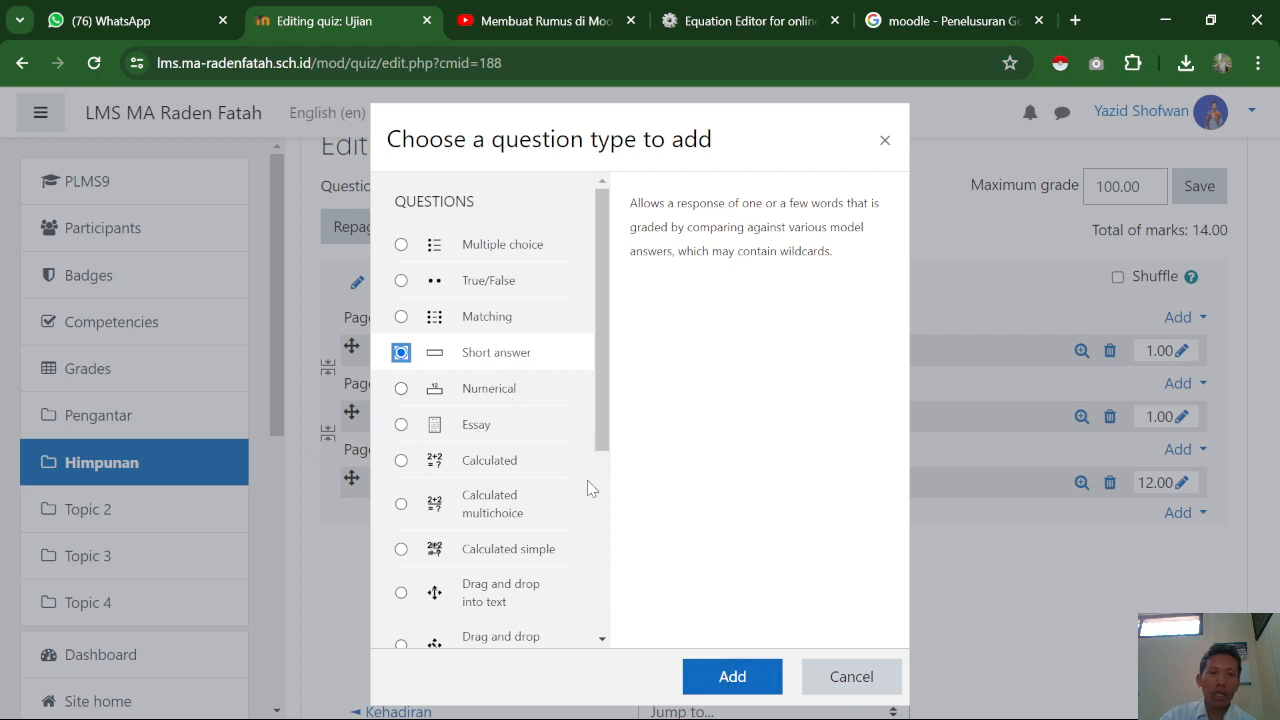
left_click(730, 676)
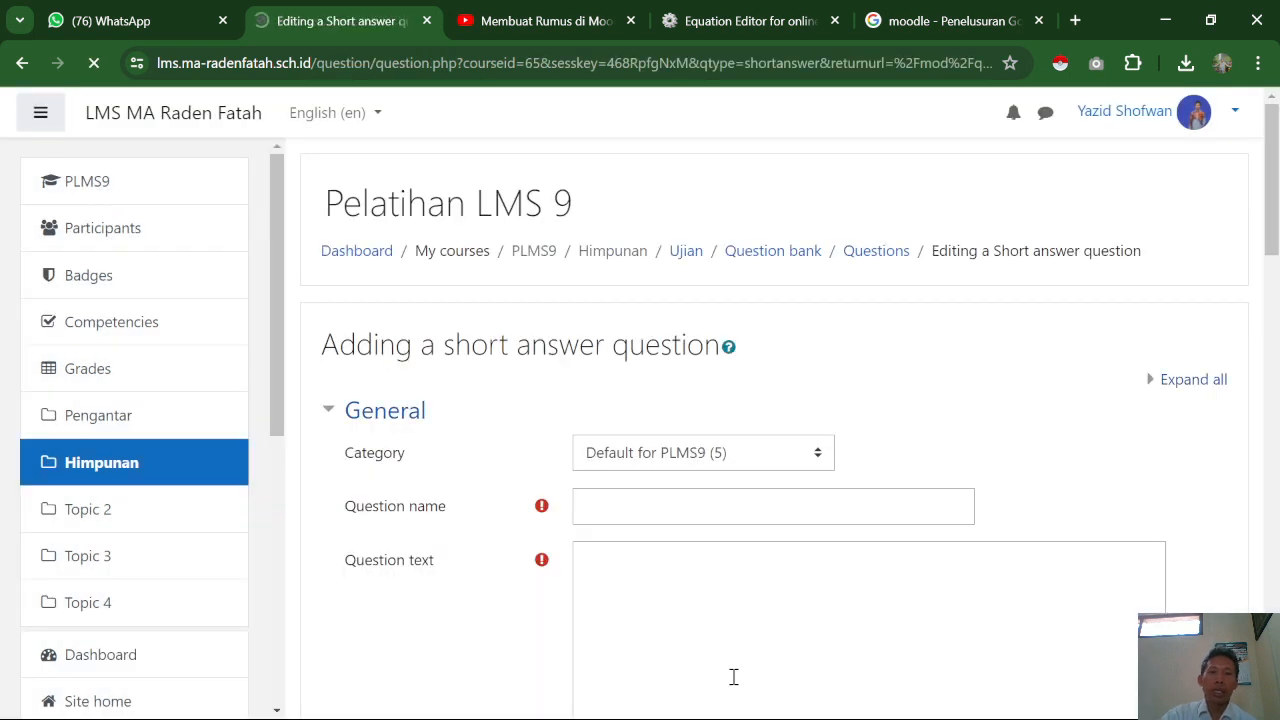
- Name the short answer question "soalpk2"
left_click(625, 506)
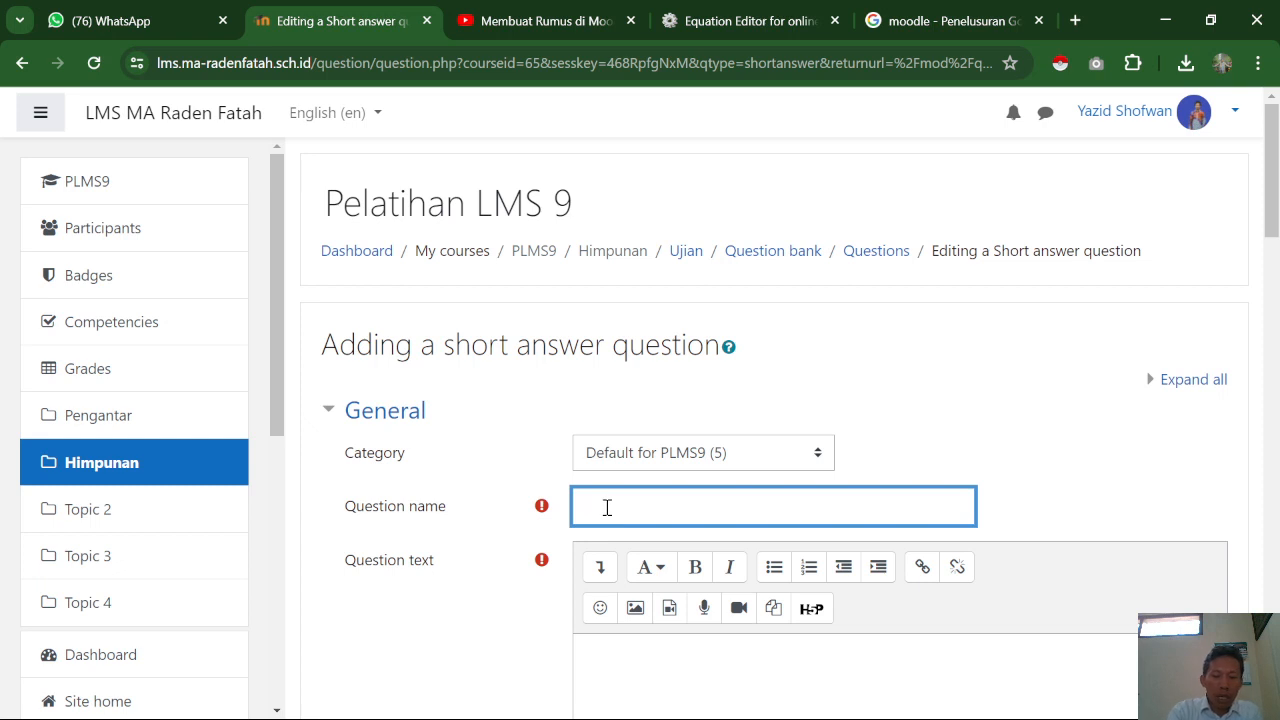
type("soalp")
type("k2")
- Enter the question text "Tentukan akar-akar persamaan kuadrar berikut"
scroll(617, 497, "down", 2)
left_click(657, 452)
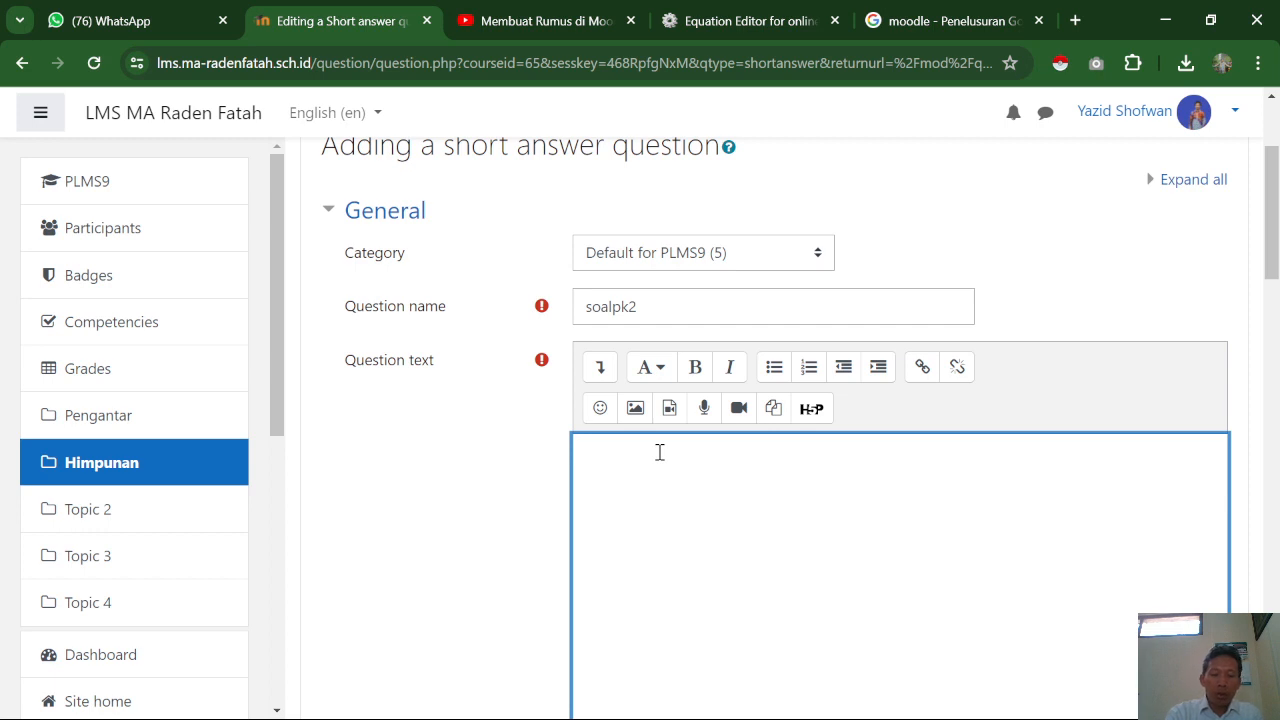
type("Tentukan ")
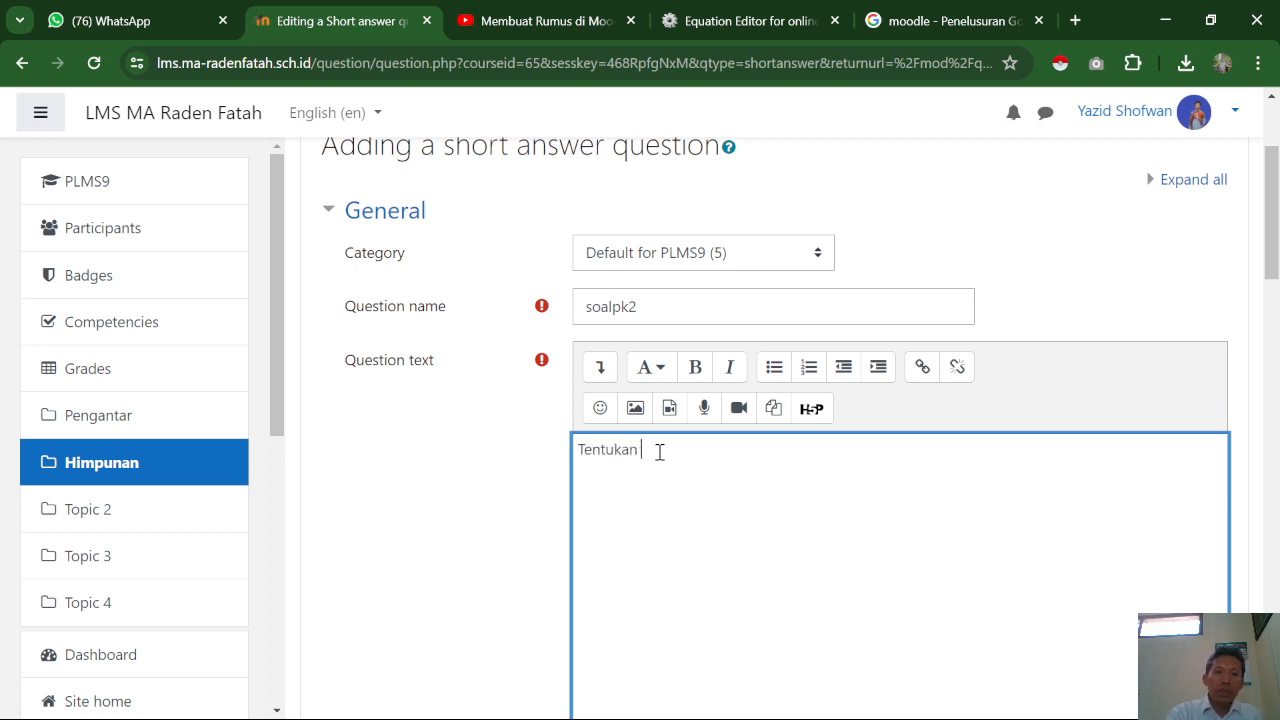
type("akar-akar per")
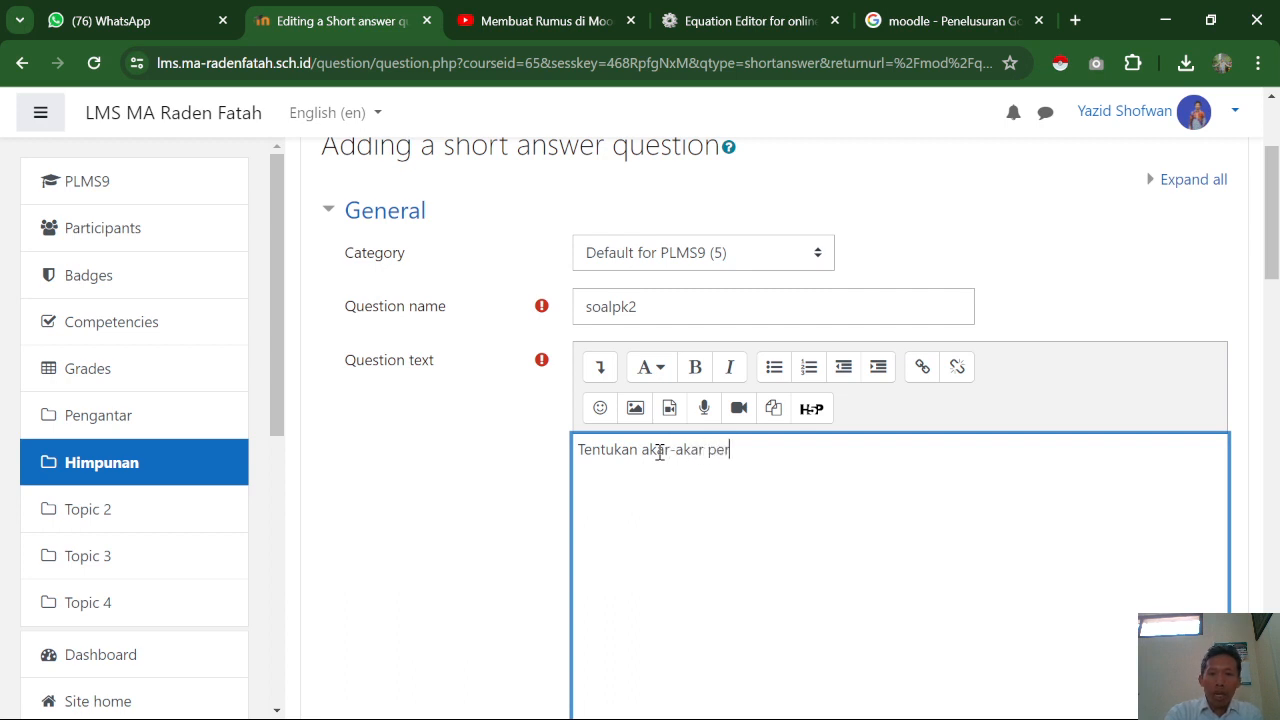
type("samaan kuadr")
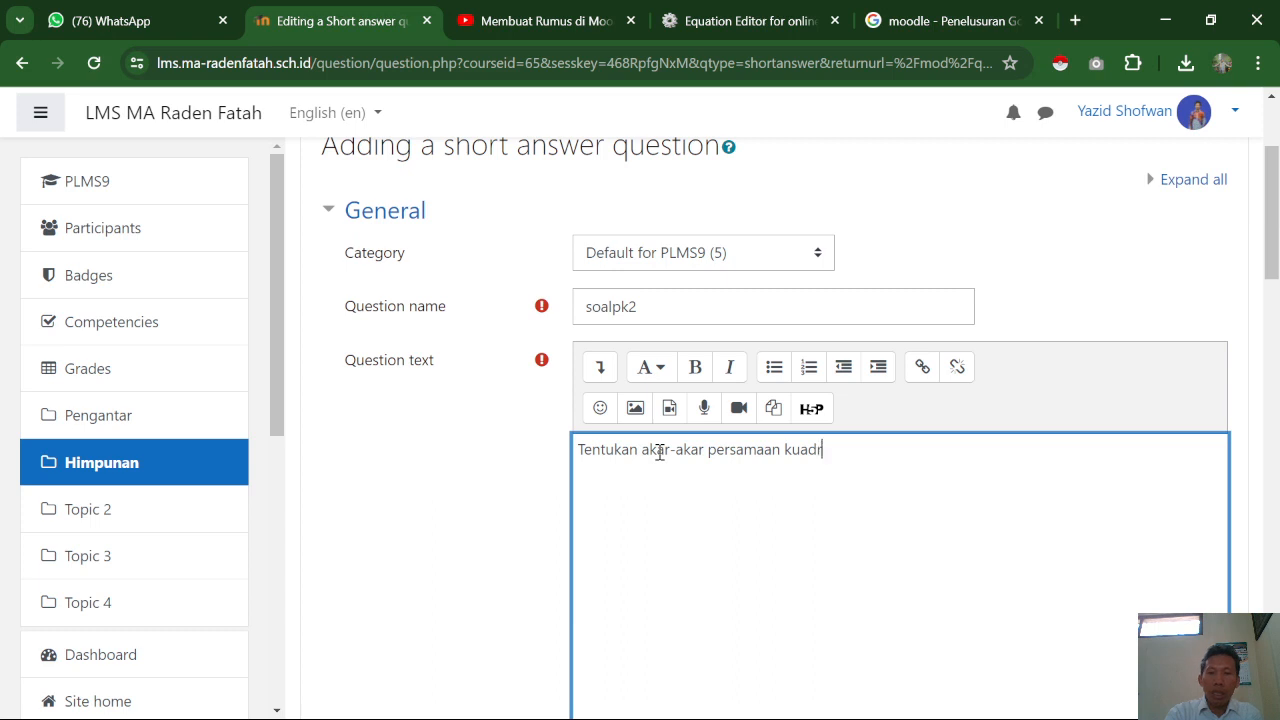
type("ar berikut")
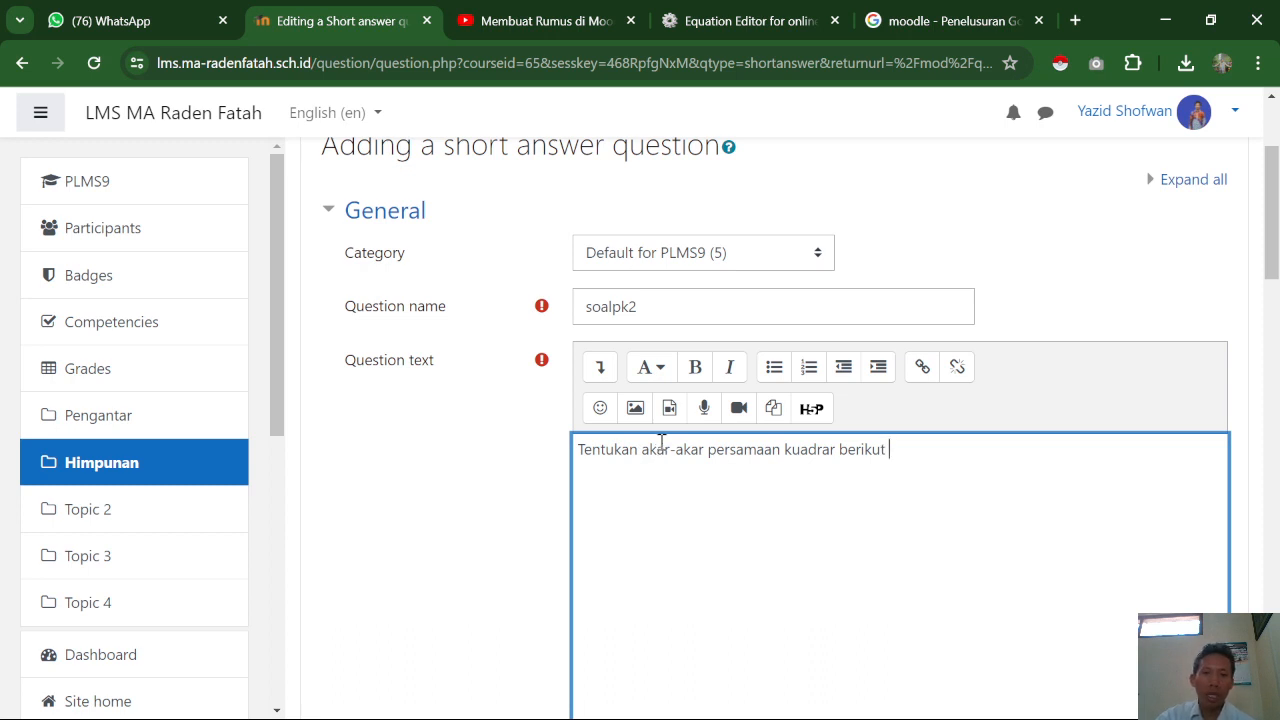
- Show the additional formatting tools of the question text editor and place the cursor after "berikut"
left_click(600, 370)
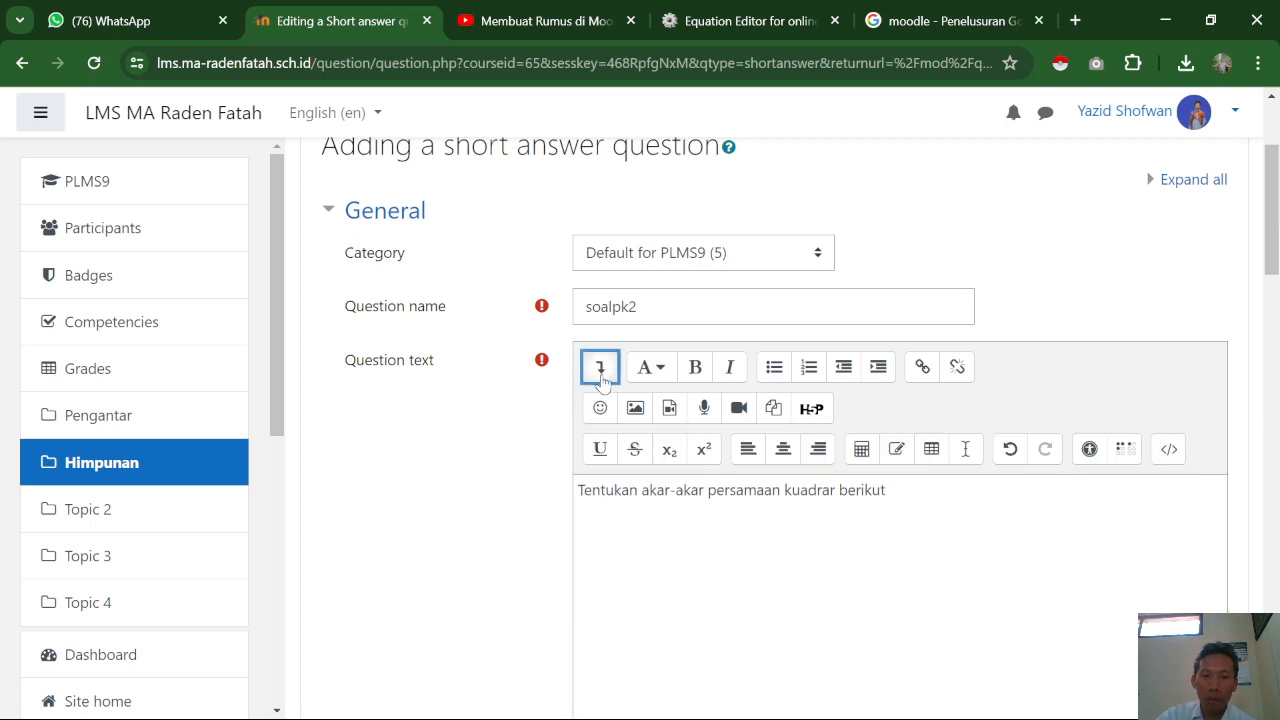
left_click(601, 372)
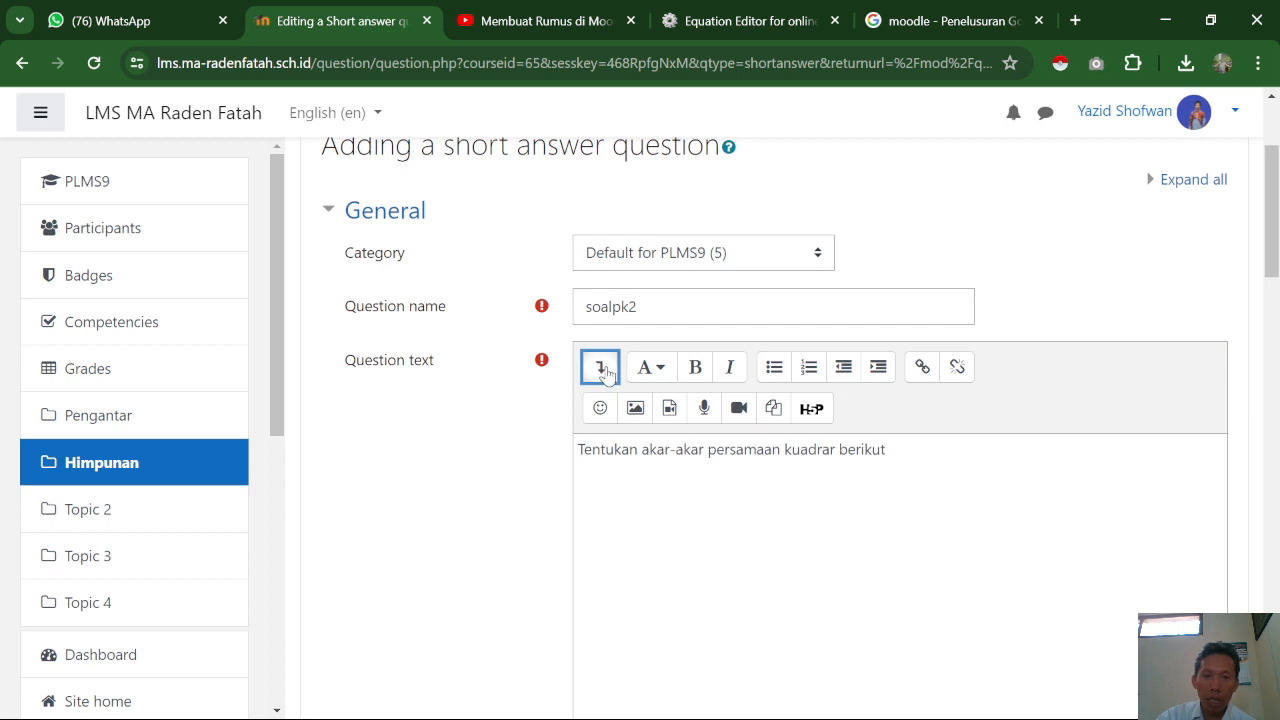
left_click(601, 372)
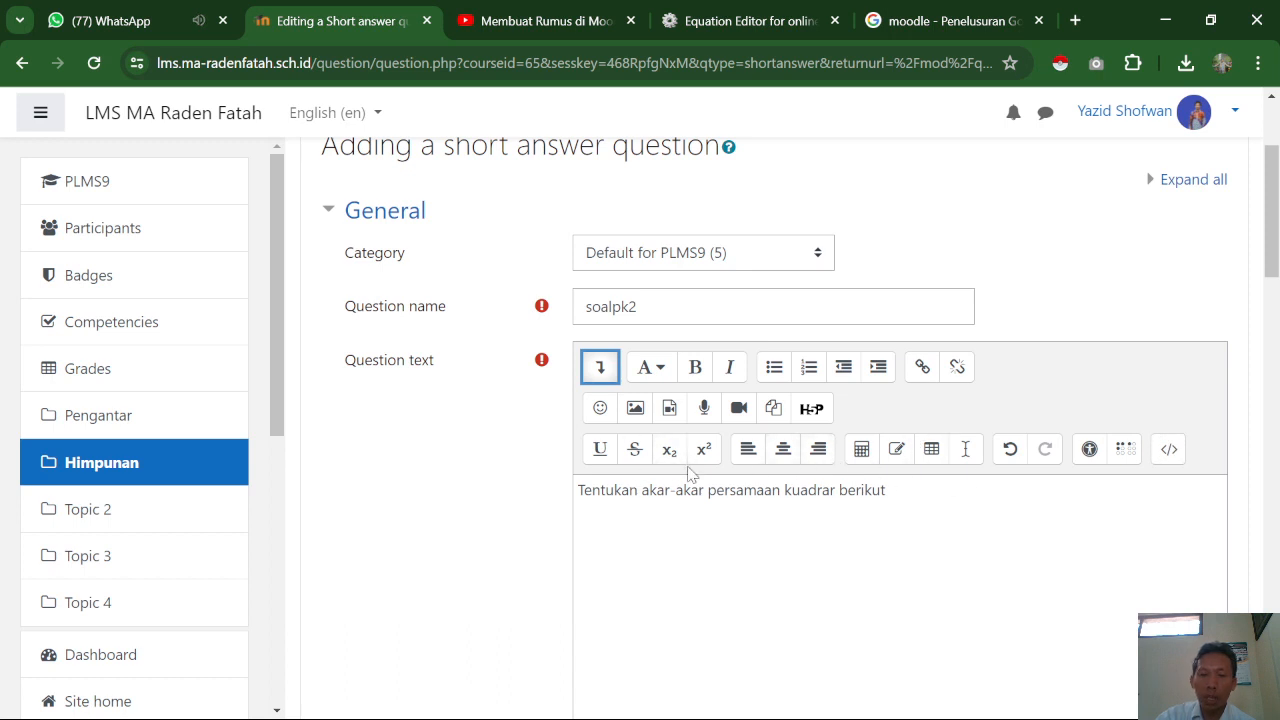
left_click(913, 487)
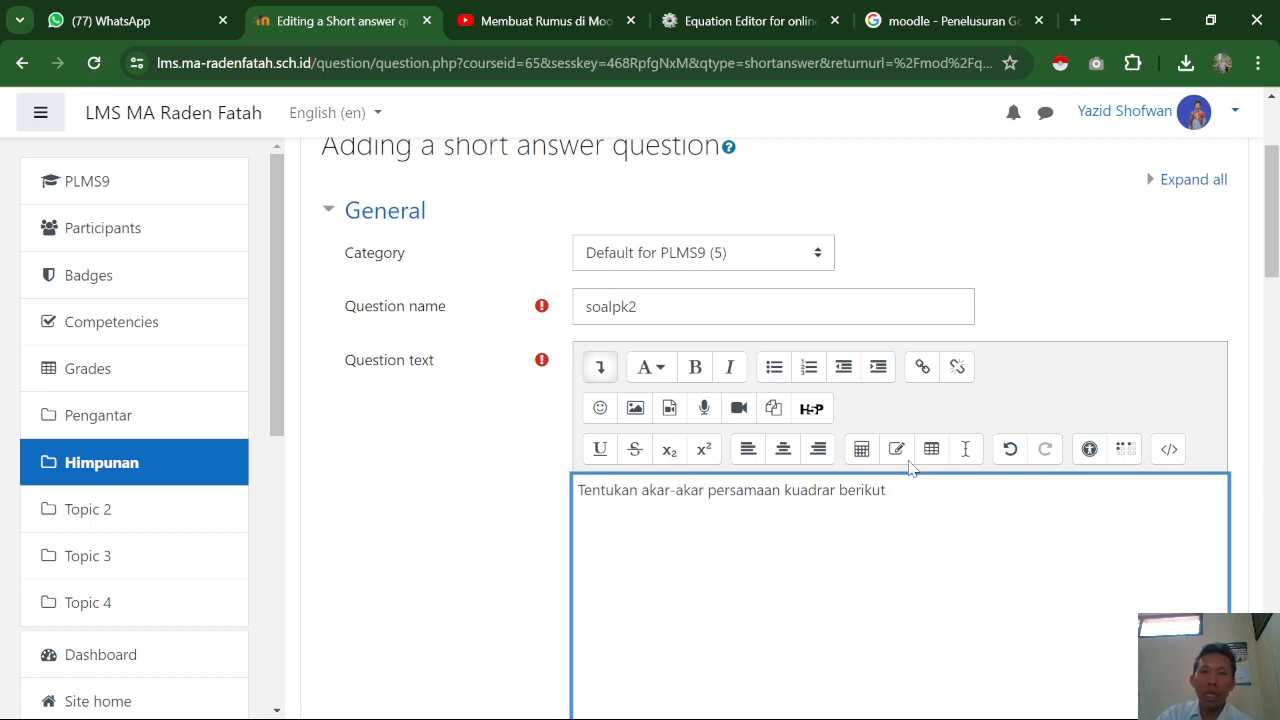
- Switch to the online Equation Editor at editor.codecogs.com and clear the existing equation from the LaTeX input
left_click(727, 24)
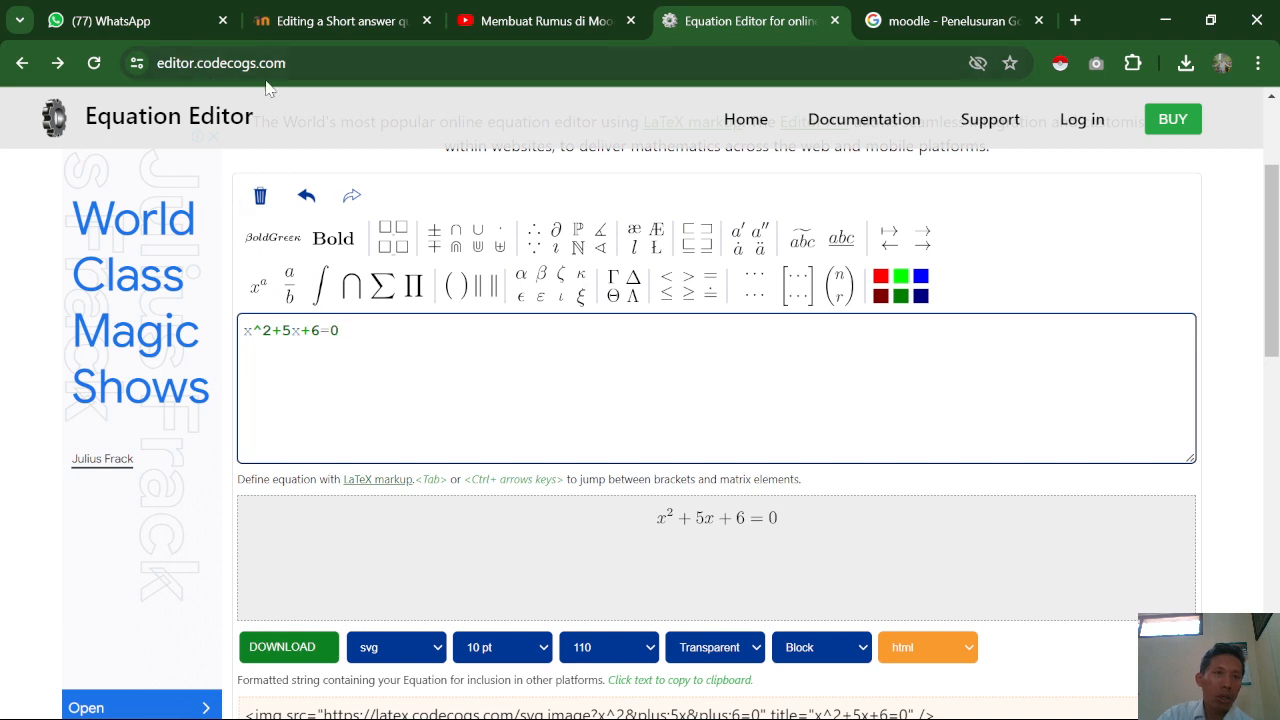
mouse_move(347, 298)
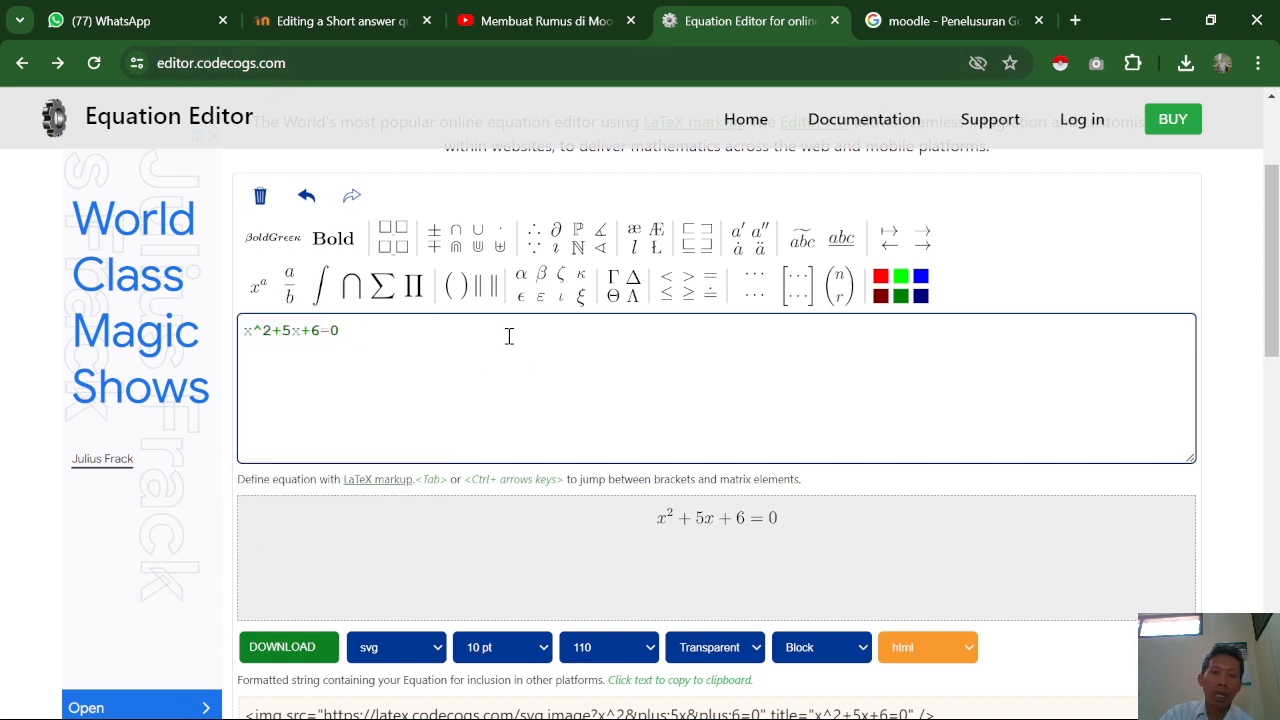
key("BackSpace")
key("BackSpace")
key("BackSpace")
key("BackSpace")
key("BackSpace")
key("BackSpace")
key("BackSpace")
key("BackSpace")
key("BackSpace")
key("BackSpace")
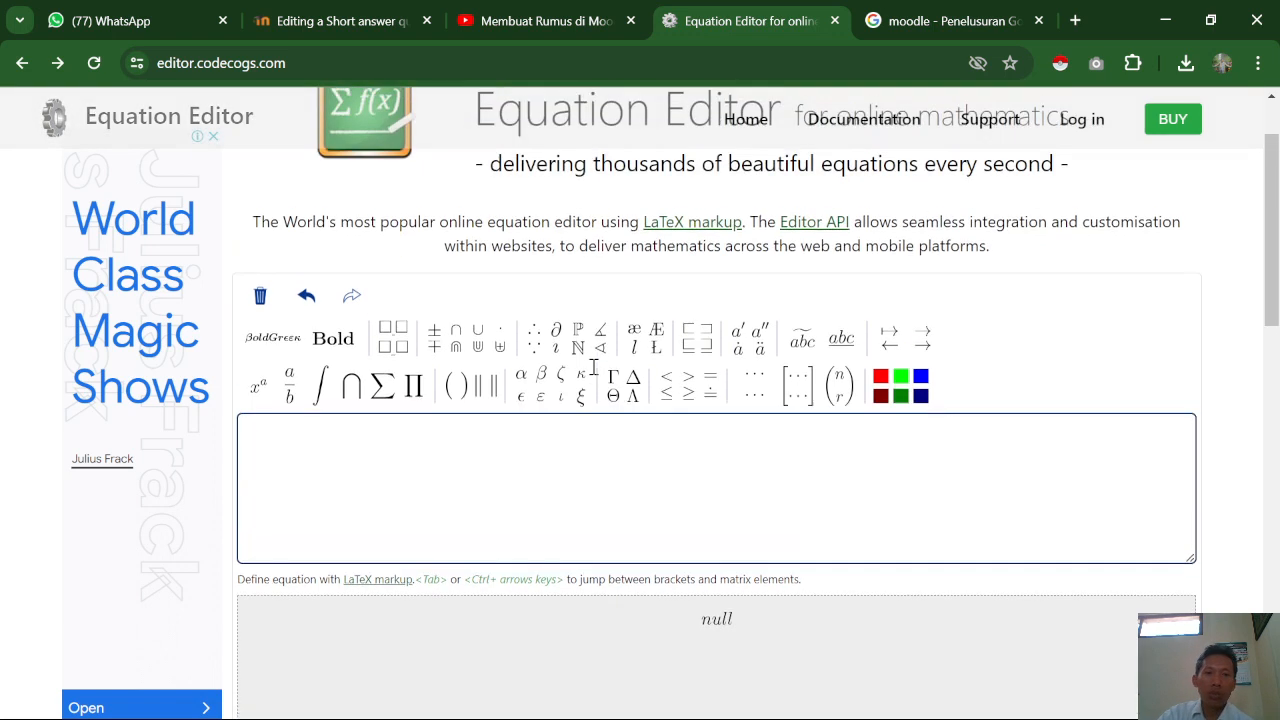
scroll(592, 370, "up", 1)
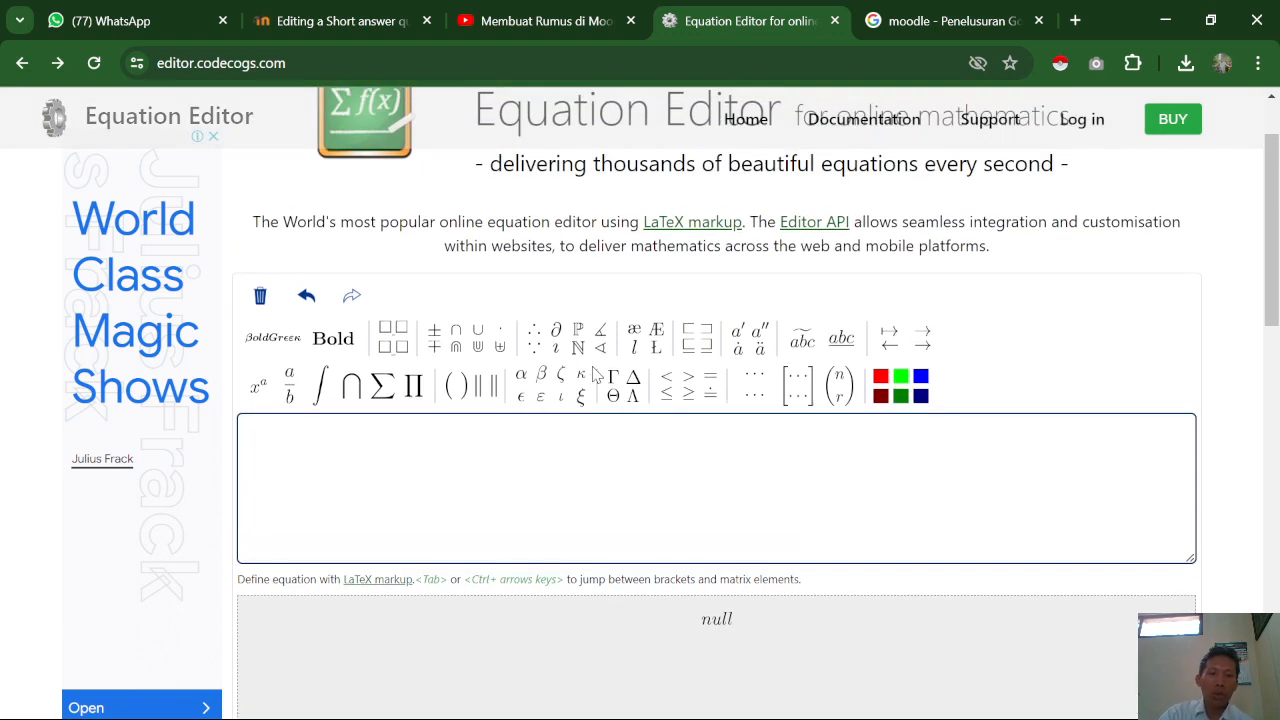
mouse_move(414, 406)
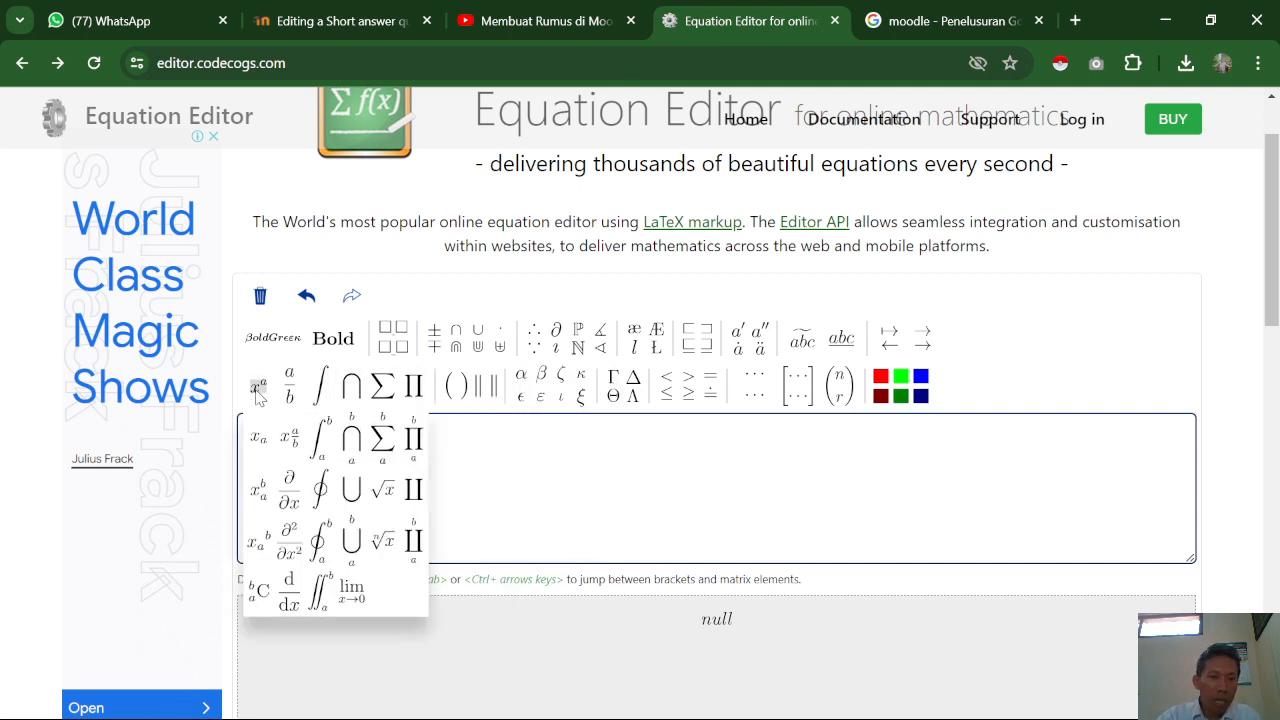
left_click(258, 491)
mouse_move(320, 395)
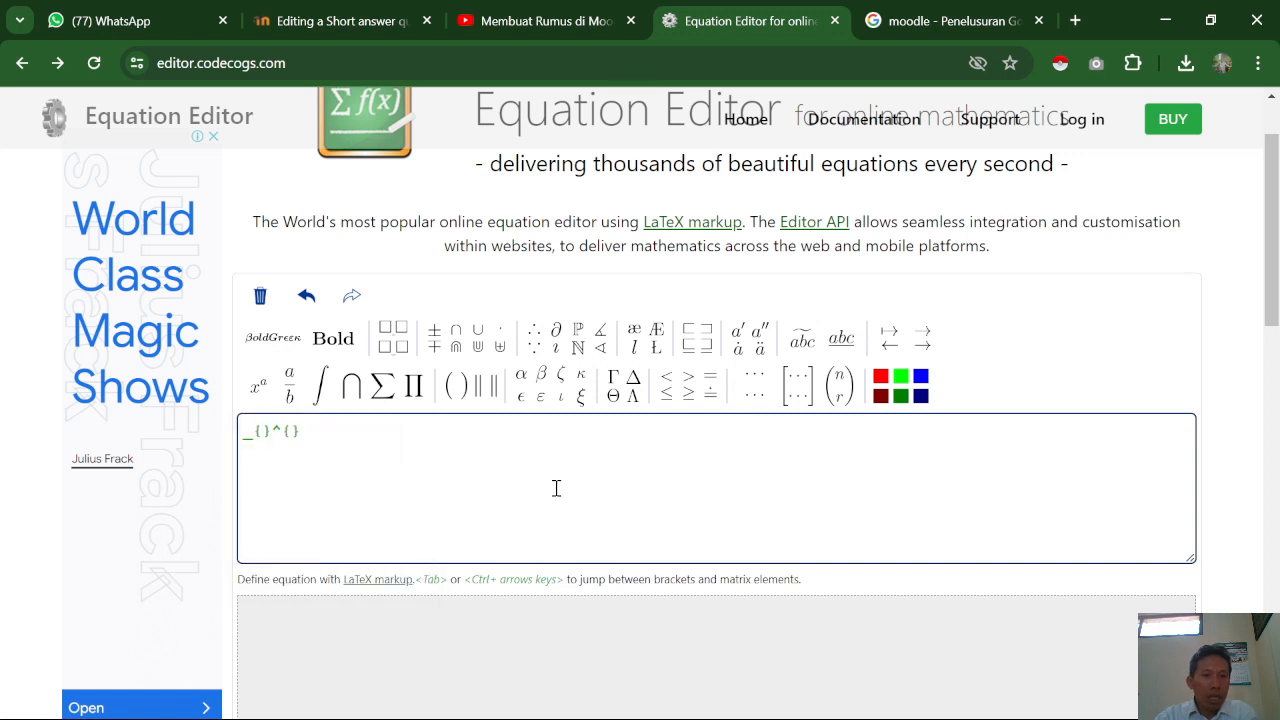
type("x")
left_click(301, 432)
type("2")
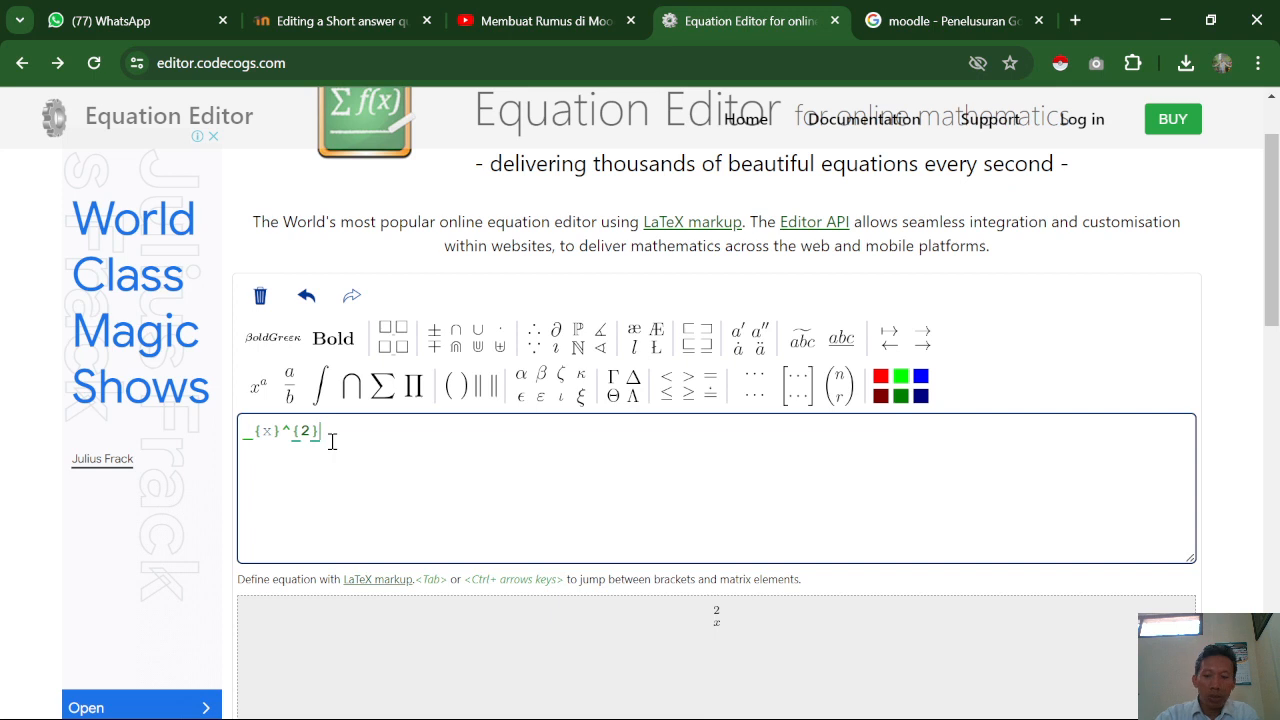
key("BackSpace")
key("BackSpace")
key("BackSpace")
key("BackSpace")
key("BackSpace")
key("BackSpace")
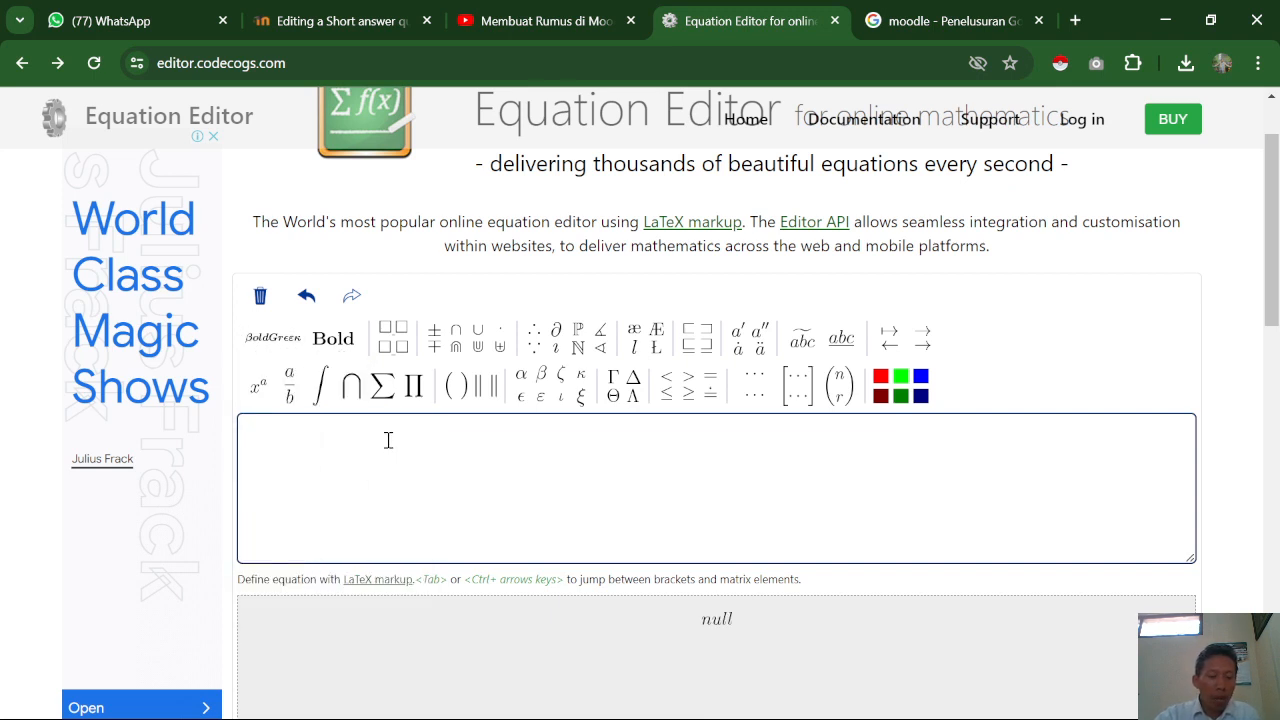
type("x")
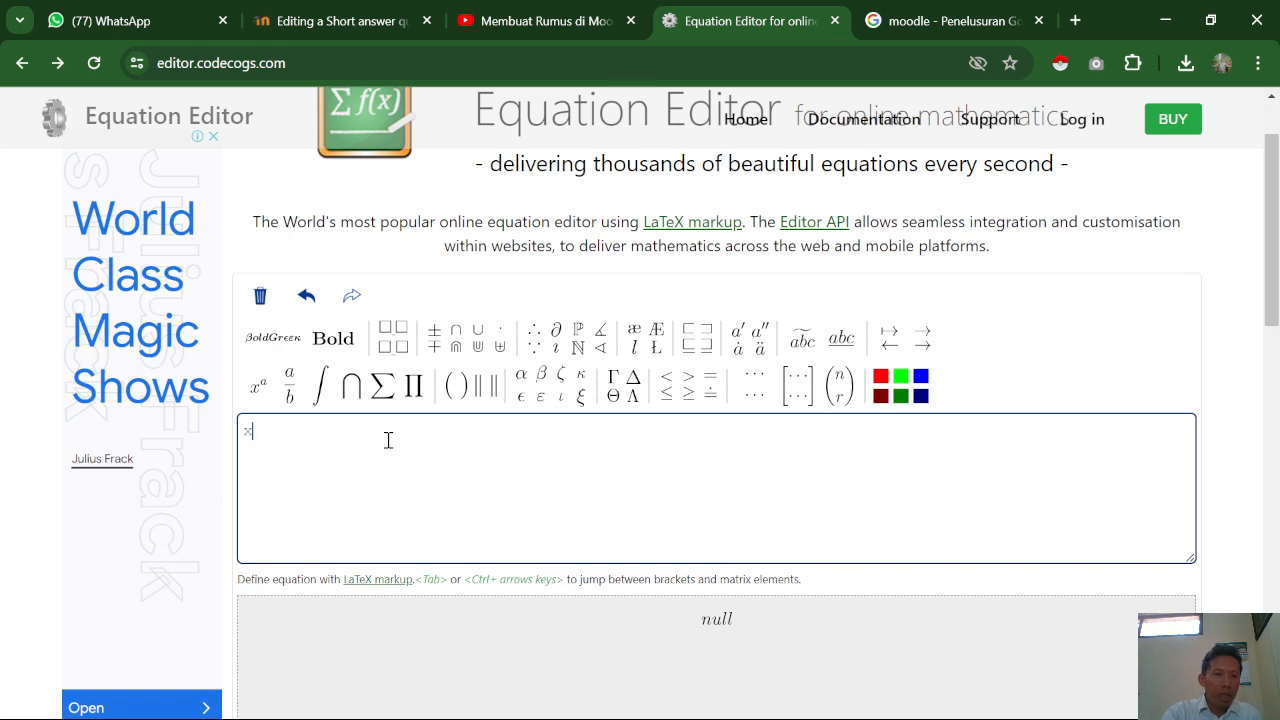
type("^2")
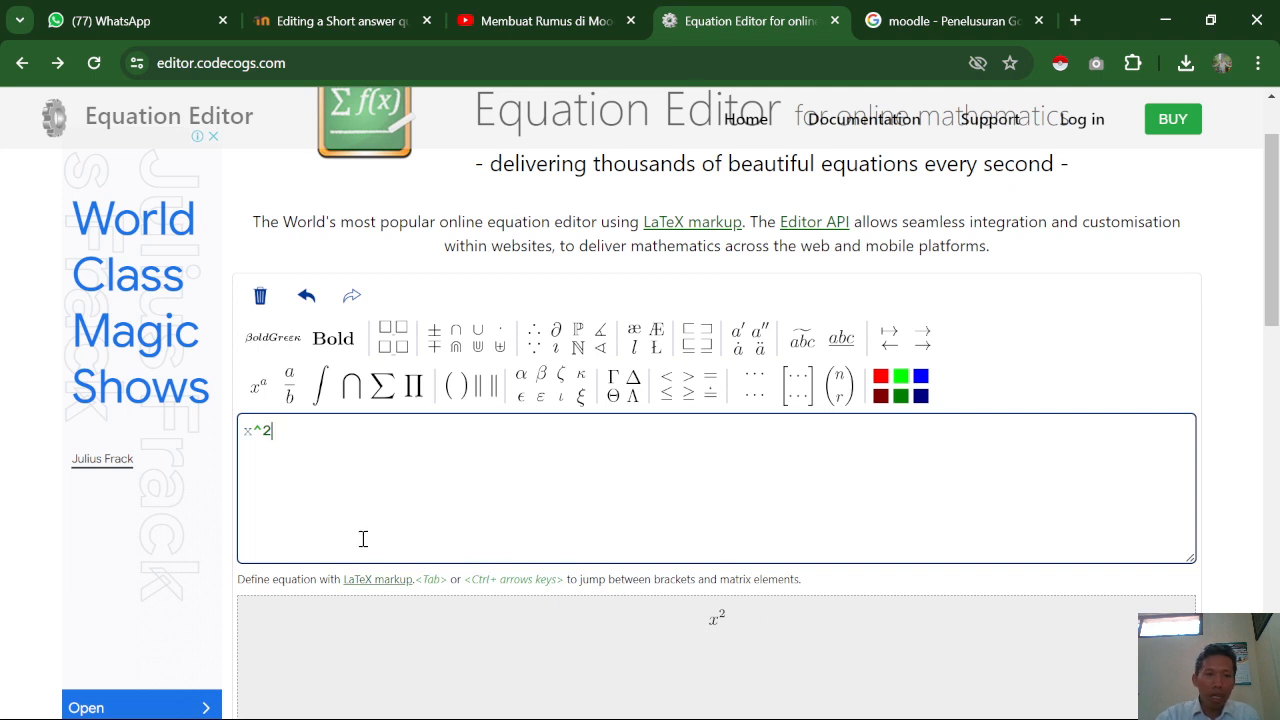
key("BackSpace")
key("BackSpace")
key("BackSpace")
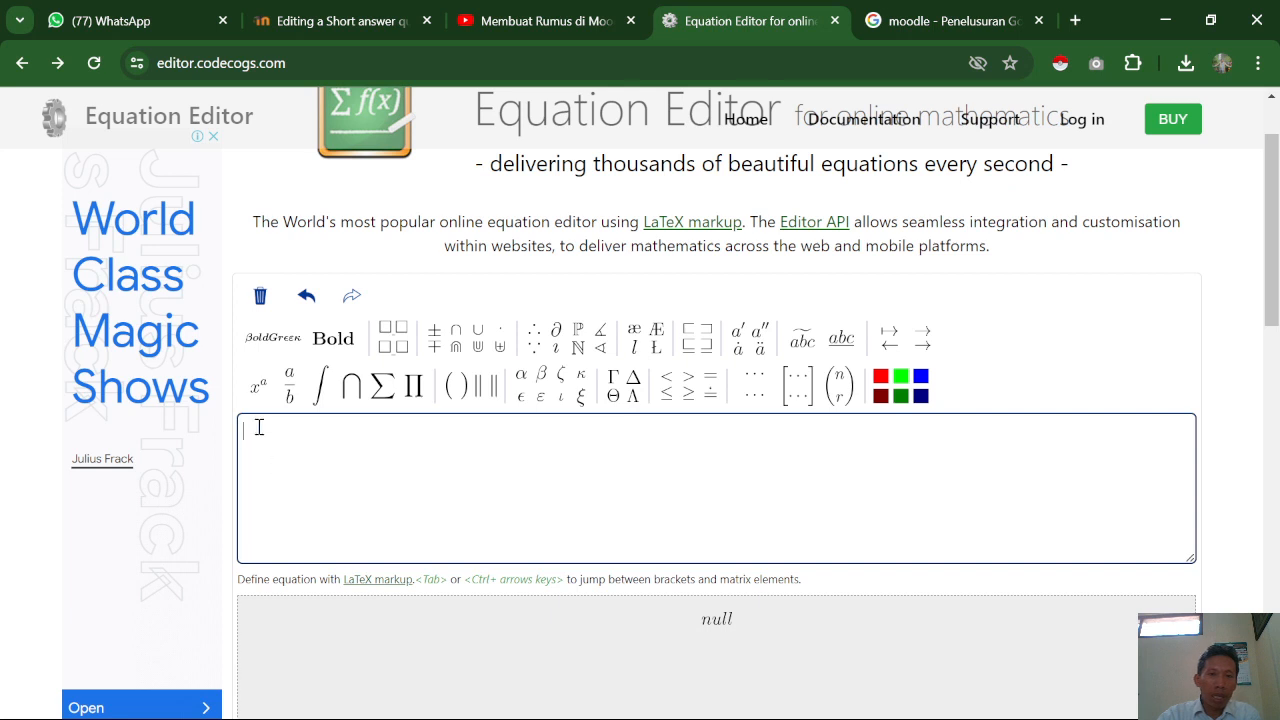
- Insert the stacked subscript-superscript template with x as its base and 2 as the exponent, leaving the subscript empty
mouse_move(257, 395)
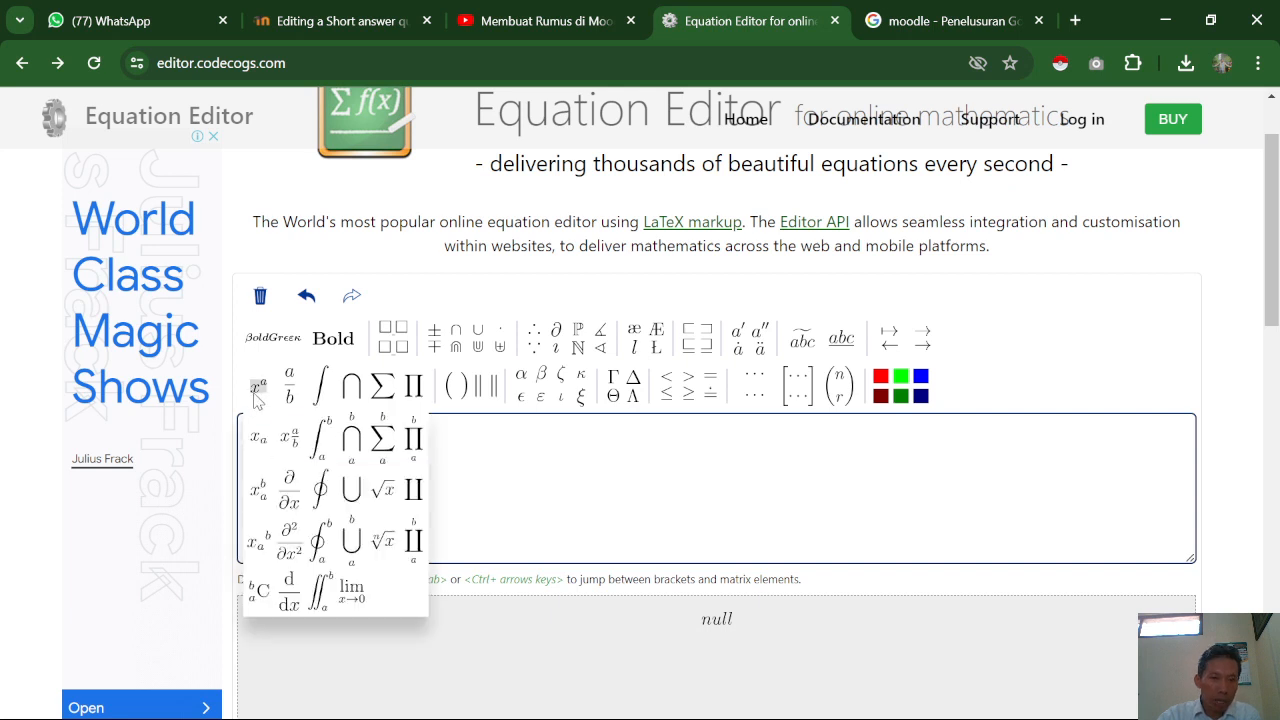
left_click(258, 492)
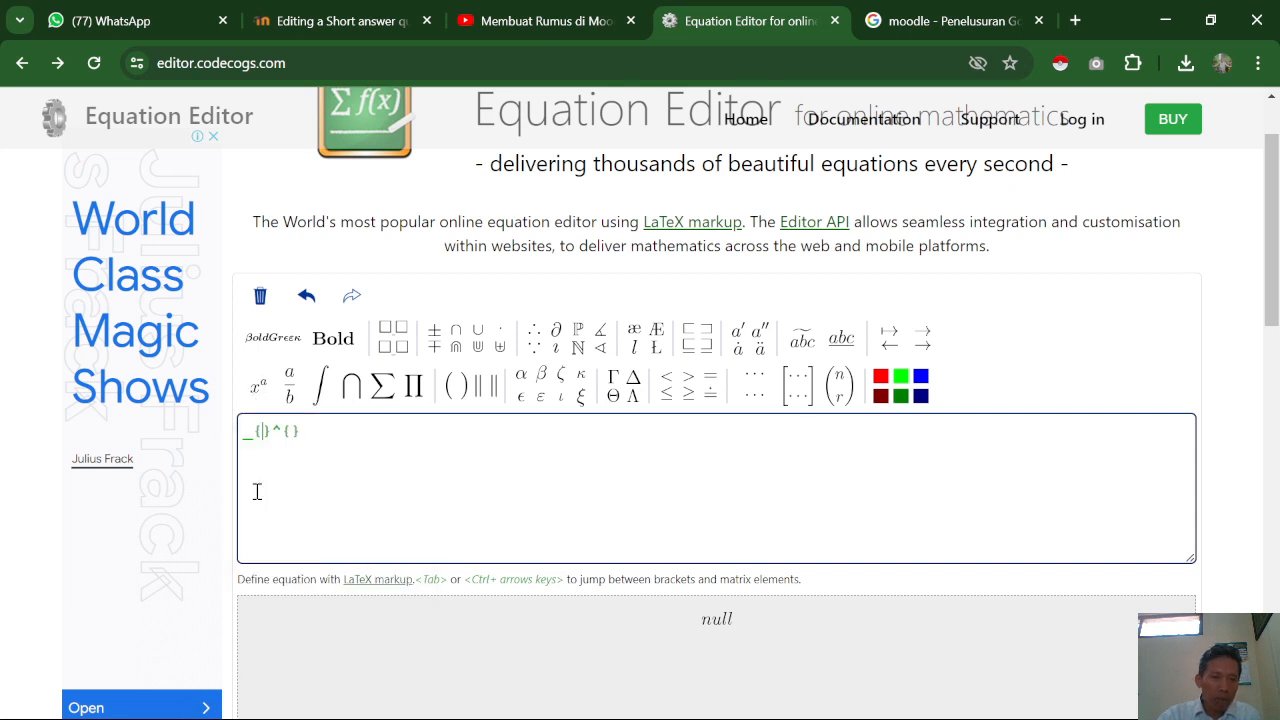
type("x")
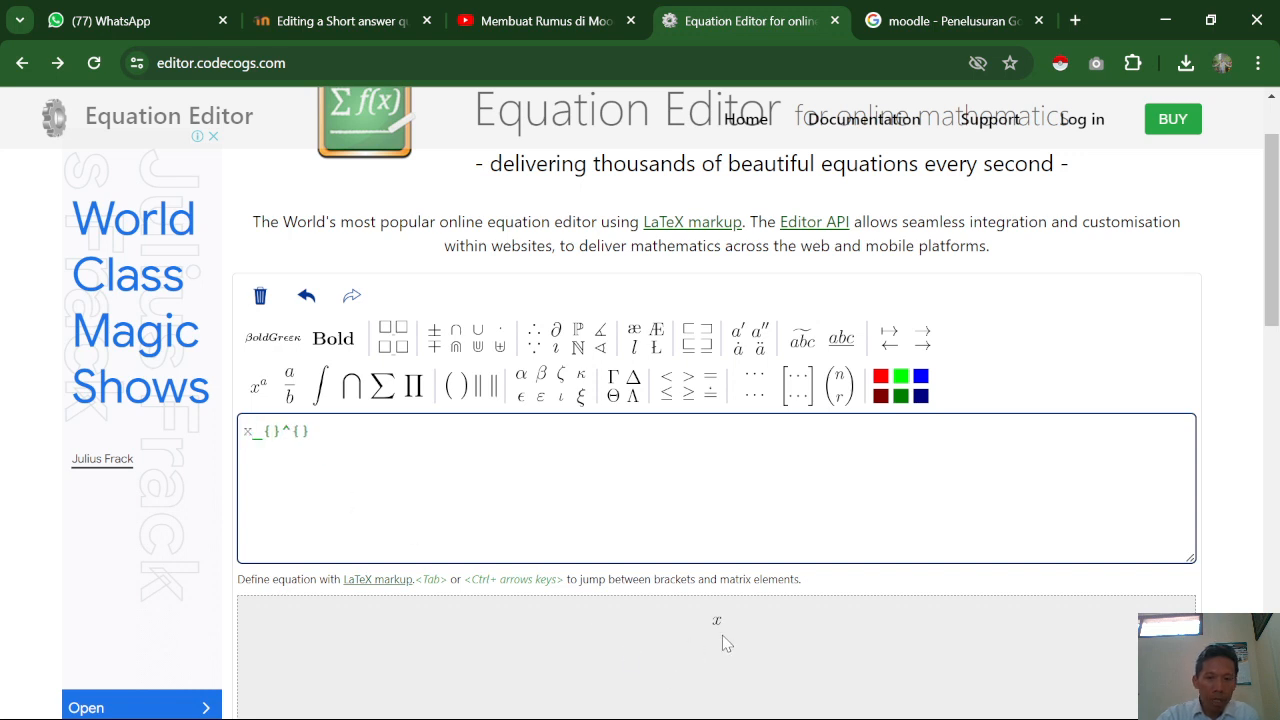
left_click(272, 431)
left_click(300, 431)
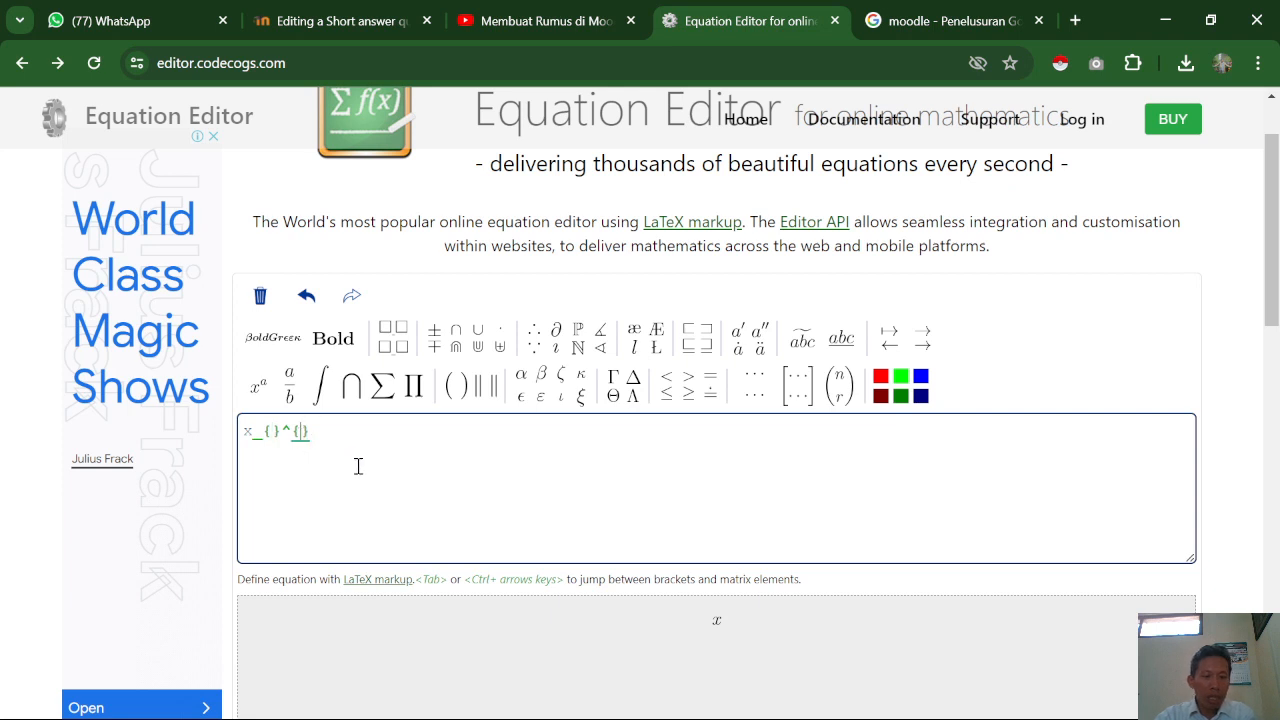
type("2")
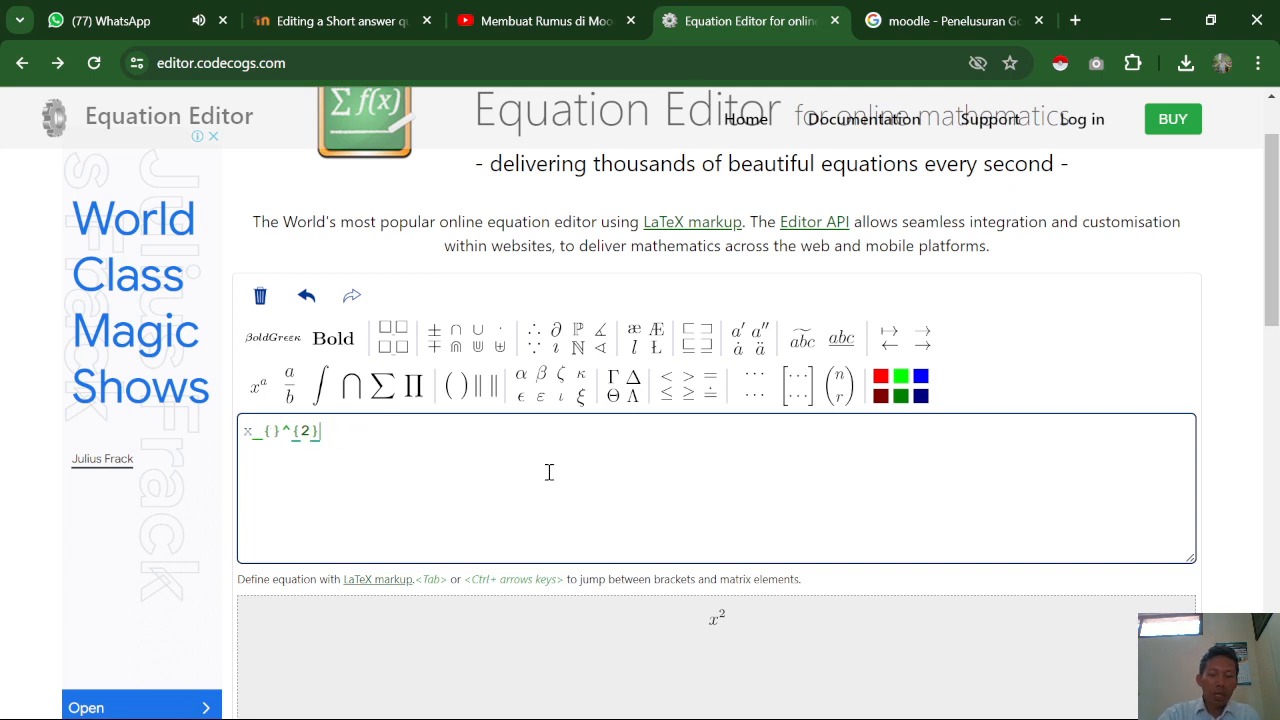
- Complete the LaTeX equation by adding "+5x+6=0" after the x squared term
type("+")
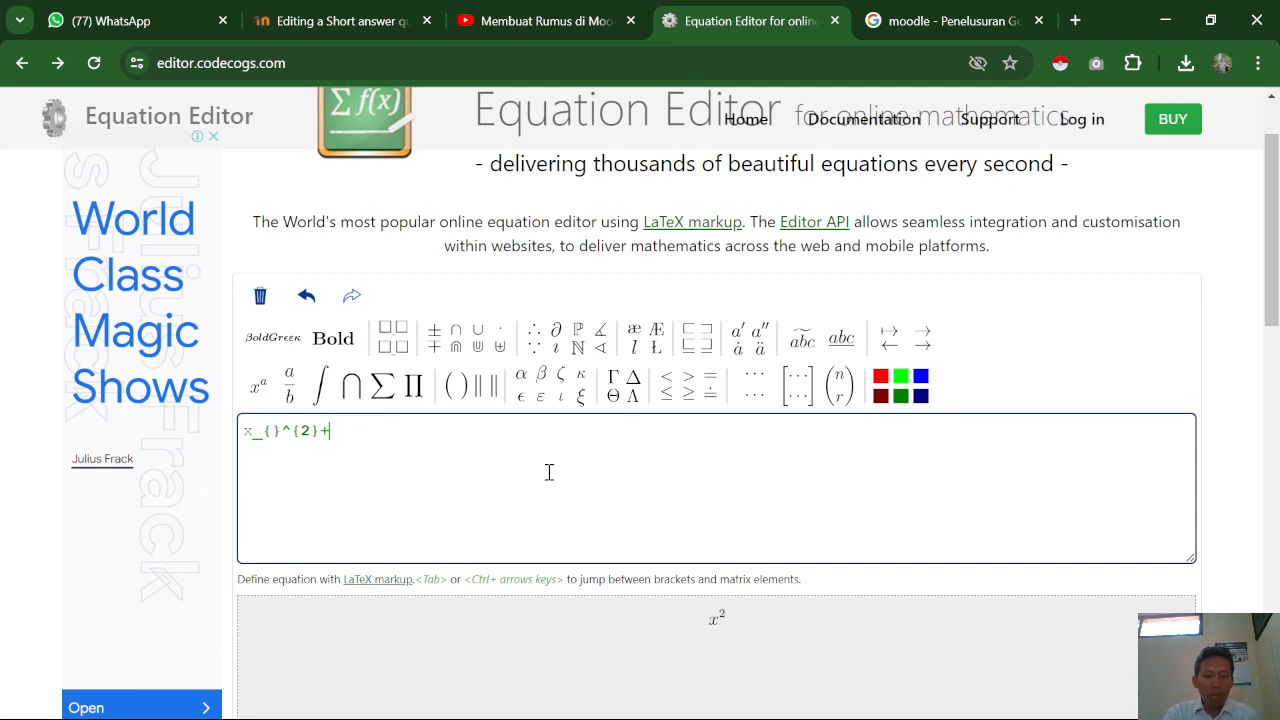
type("5")
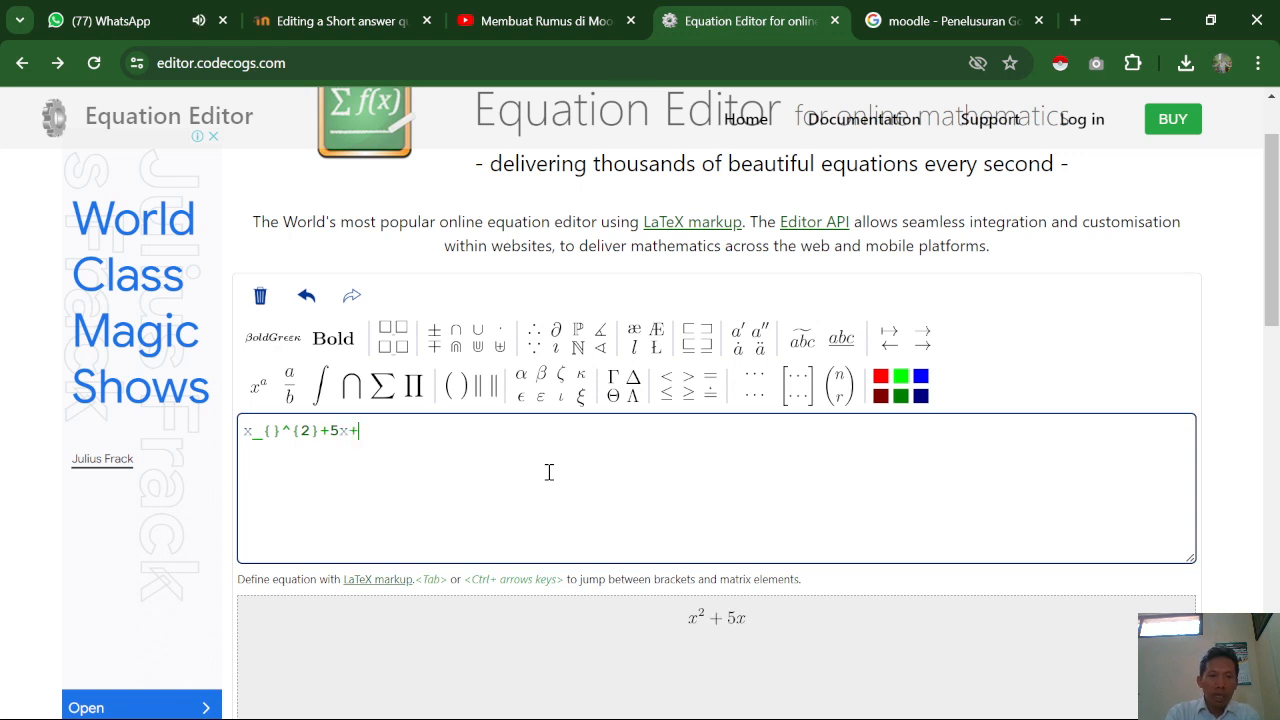
type("x+6")
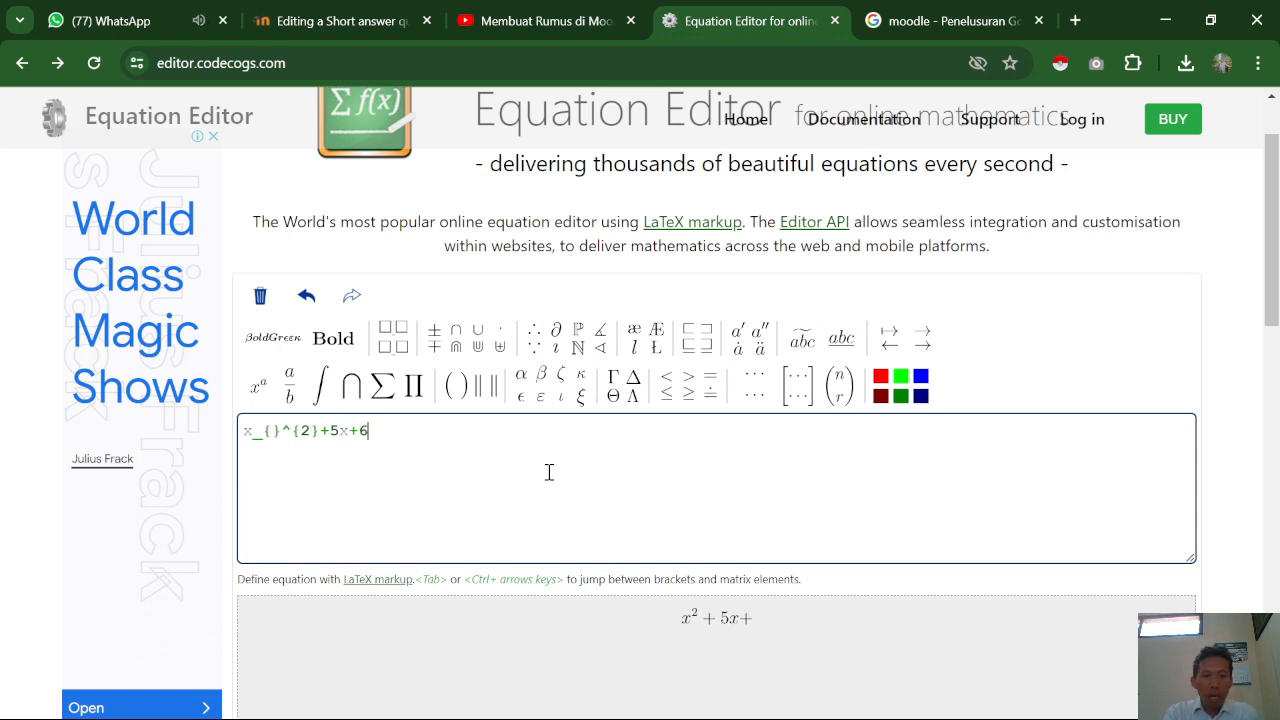
type("=0")
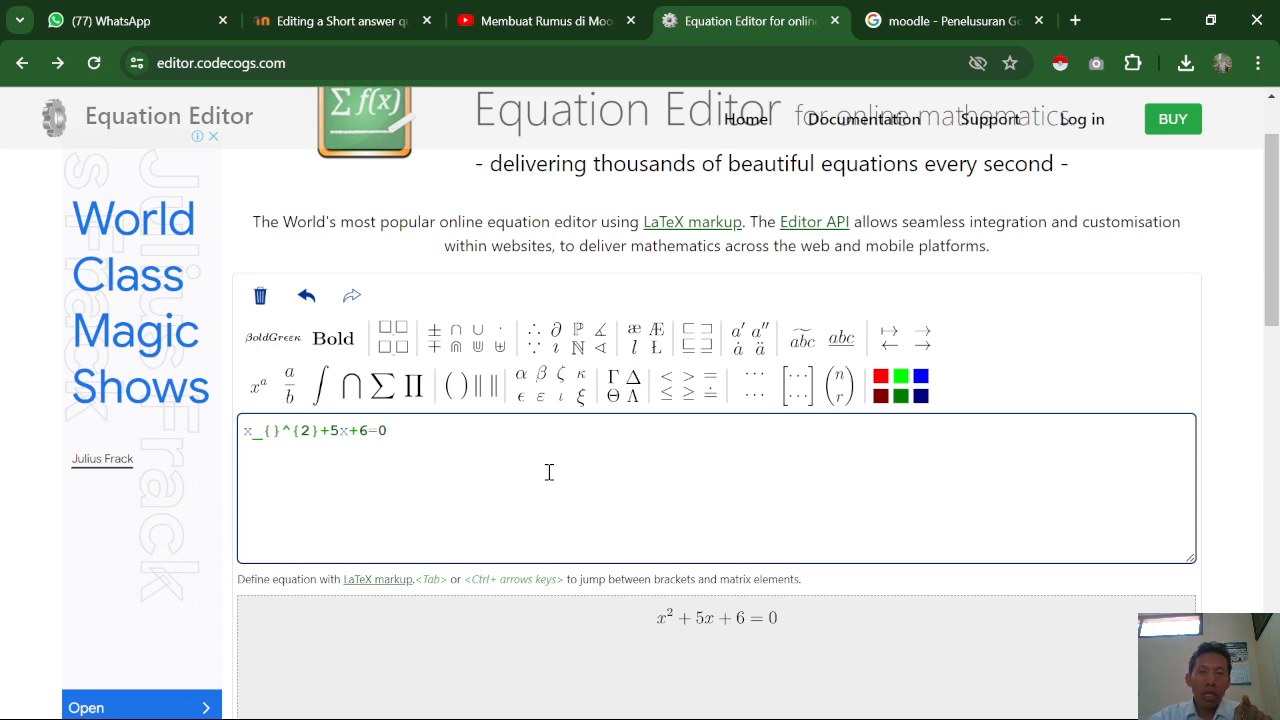
- Choose html as the format of the equation's embed code
scroll(549, 472, "down", 1)
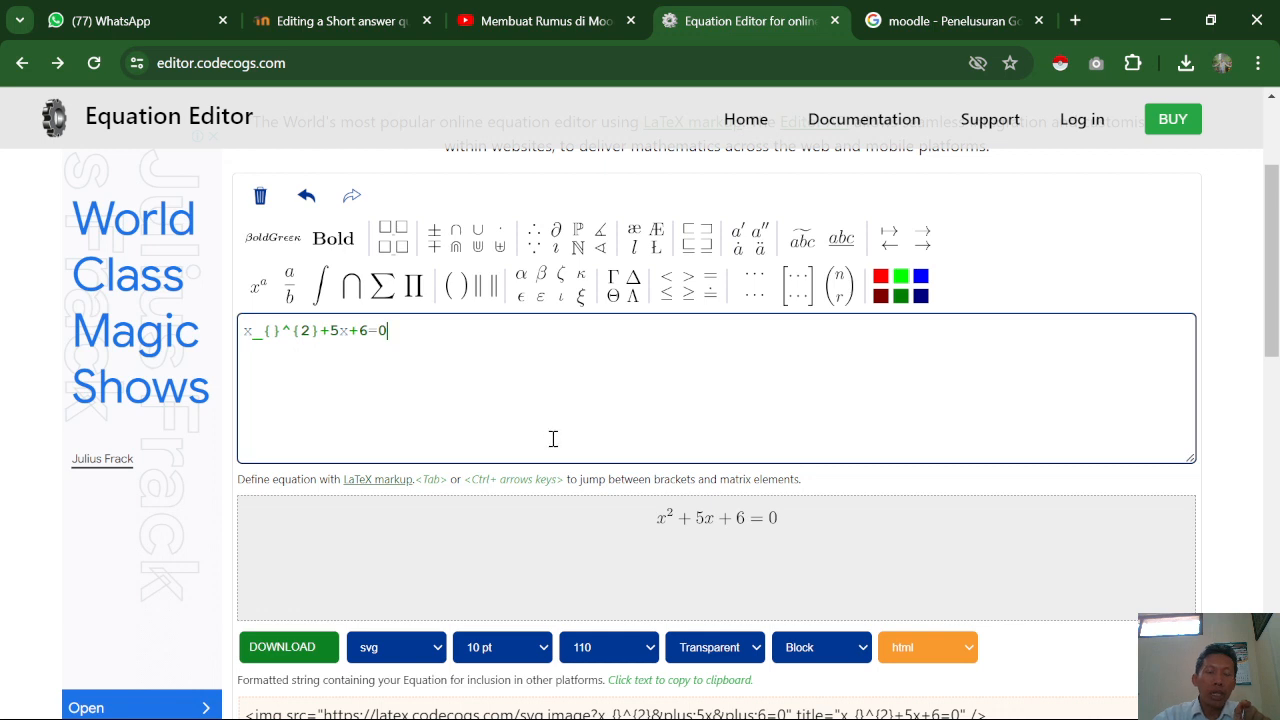
scroll(705, 461, "down", 1)
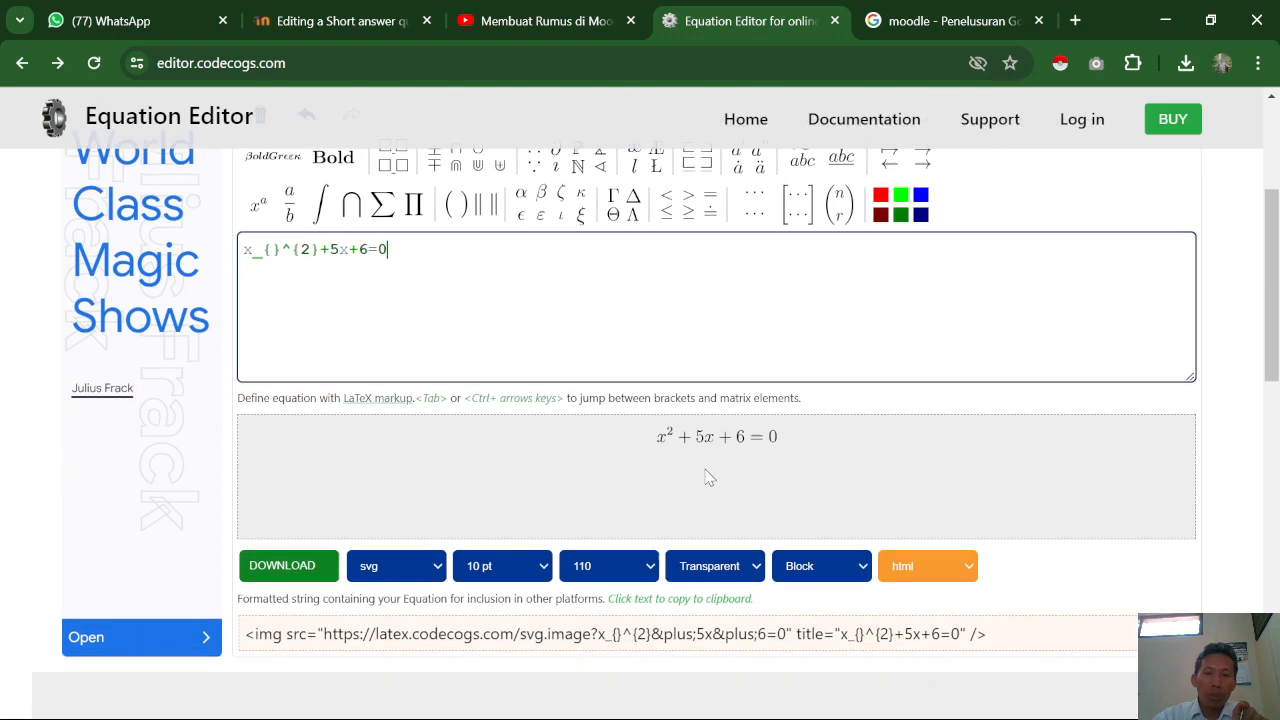
left_click(972, 548)
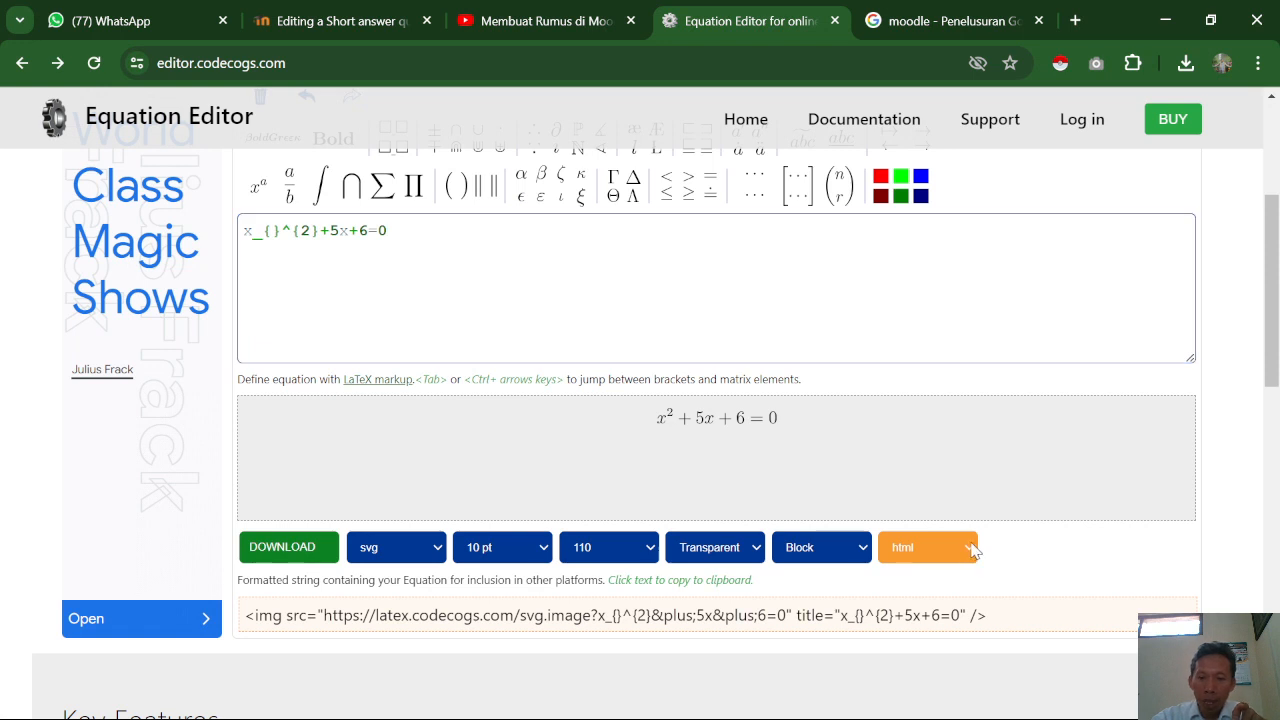
left_click(913, 669)
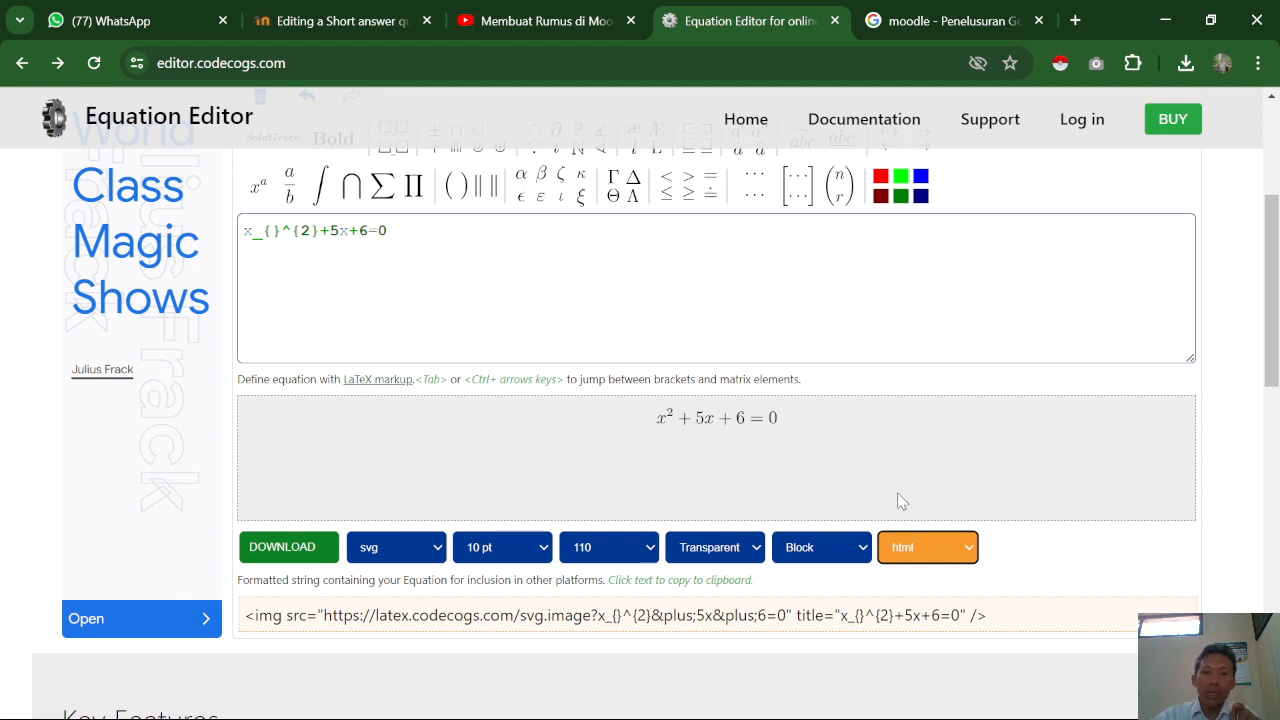
left_click(968, 550)
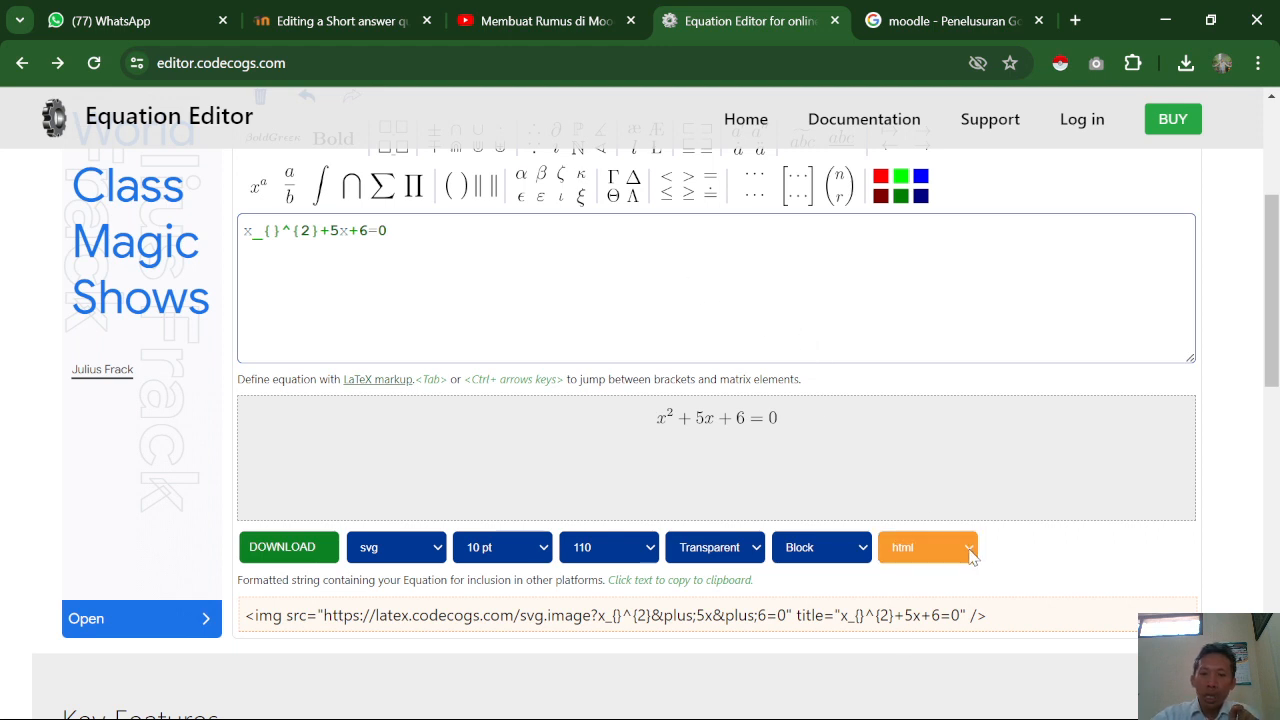
left_click(909, 676)
- Copy the entire generated HTML image code of the equation
left_click(400, 615)
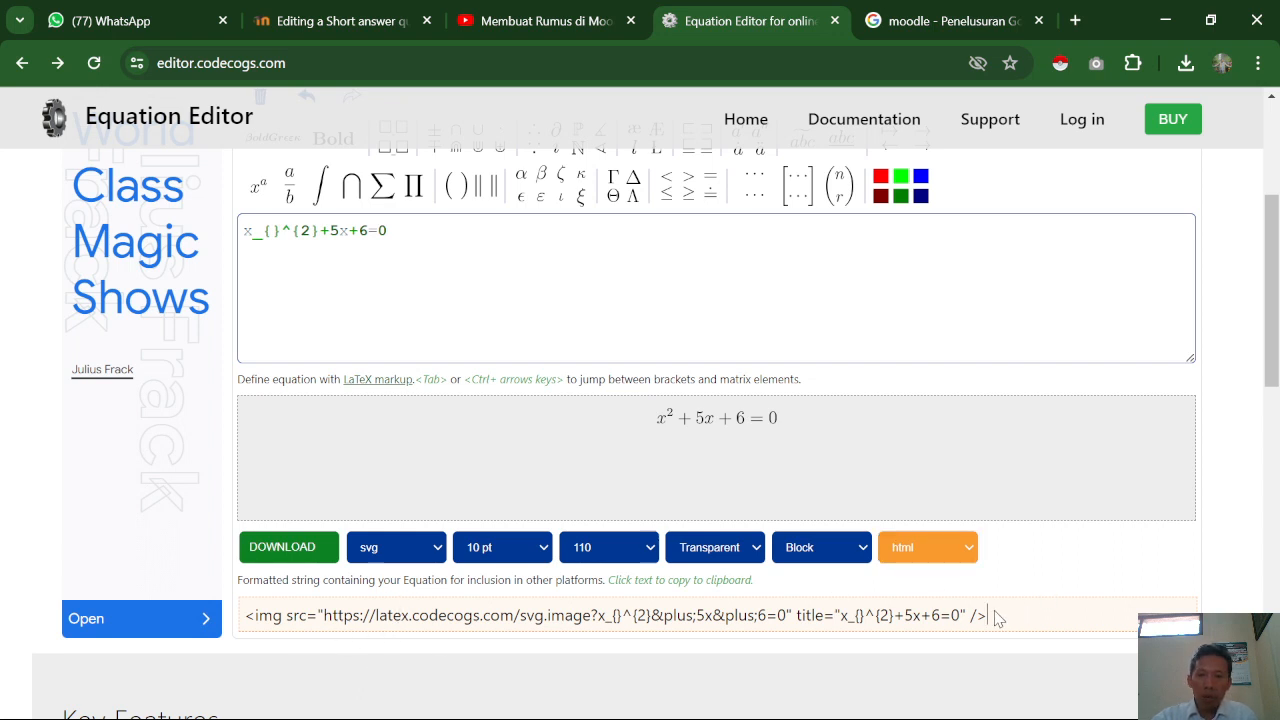
left_click_drag(996, 618, 246, 612)
left_click(263, 615)
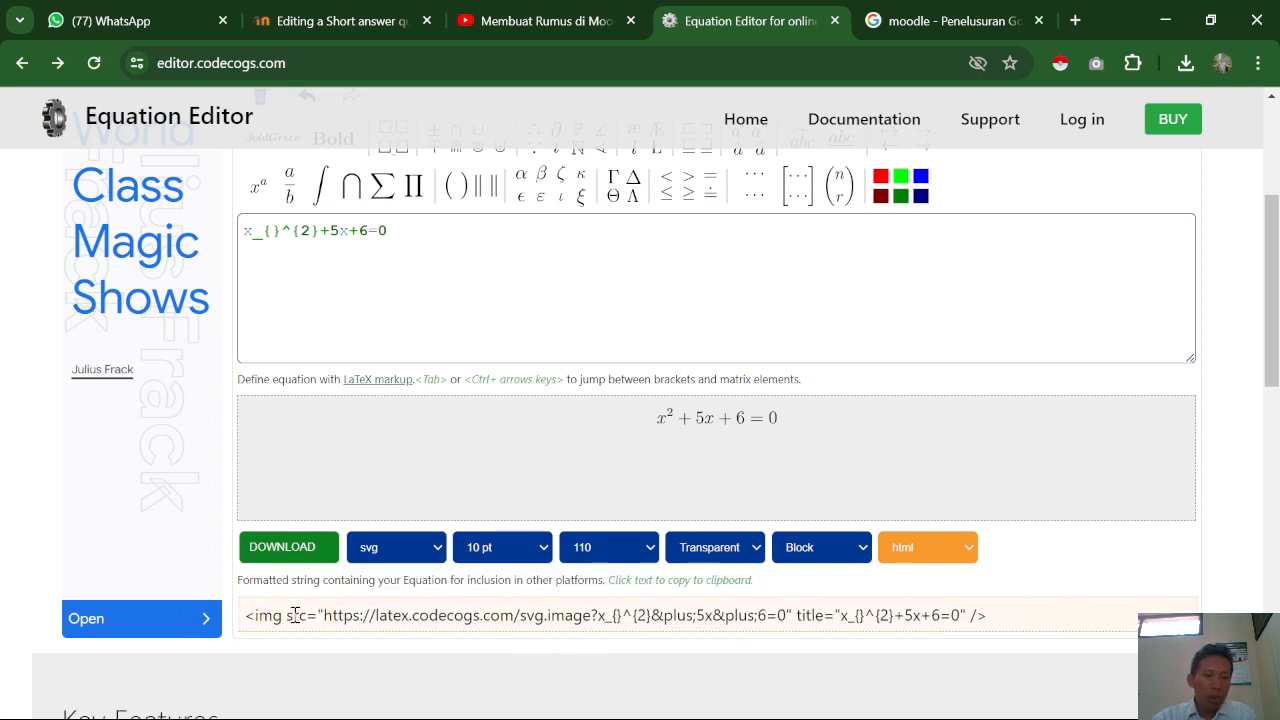
left_click_drag(246, 614, 571, 614)
left_click_drag(815, 592, 1025, 596)
key("ctrl+c")
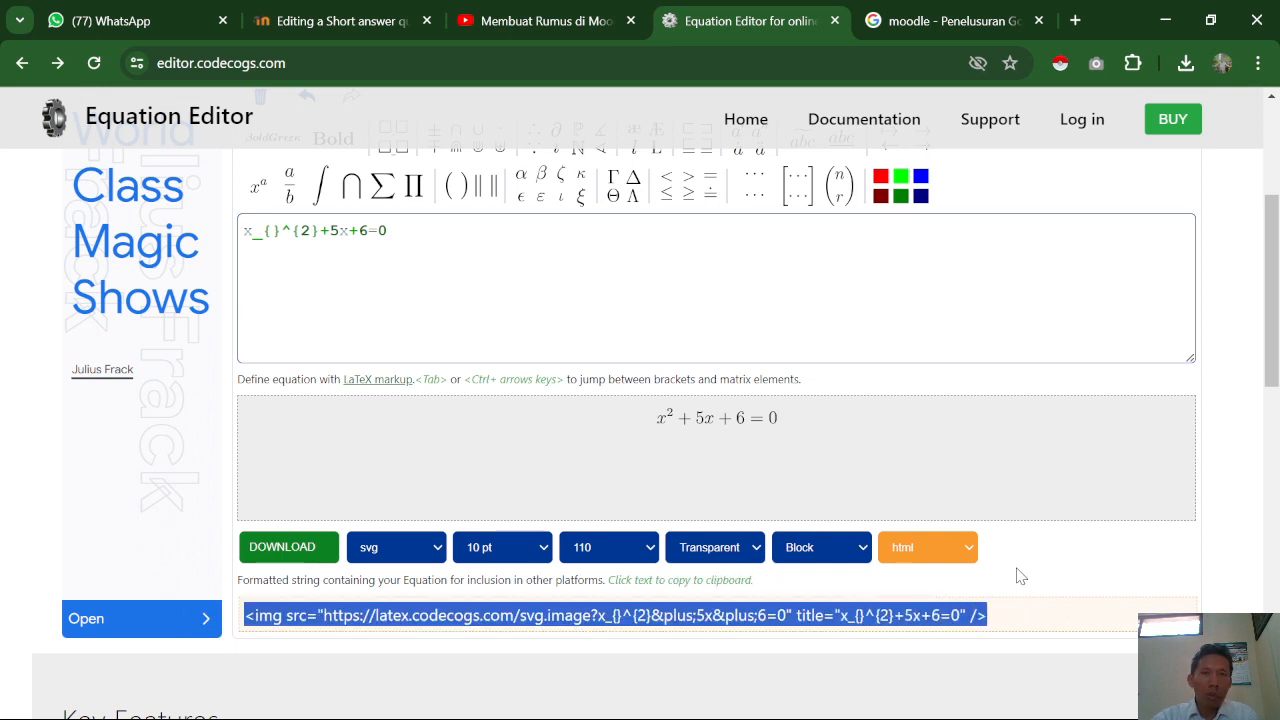
- Switch to the Moodle question form and paste the copied image code after the closing paragraph tag in the question text's HTML source
left_click(315, 22)
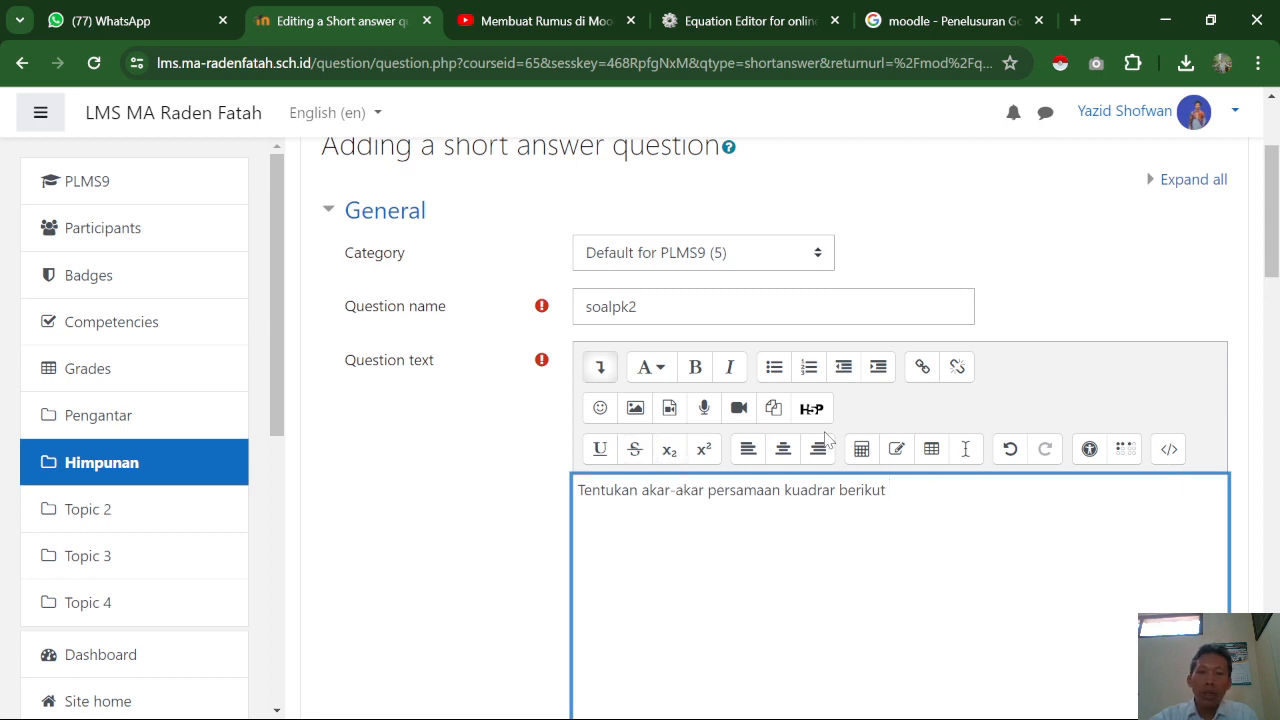
left_click(601, 368)
left_click(601, 368)
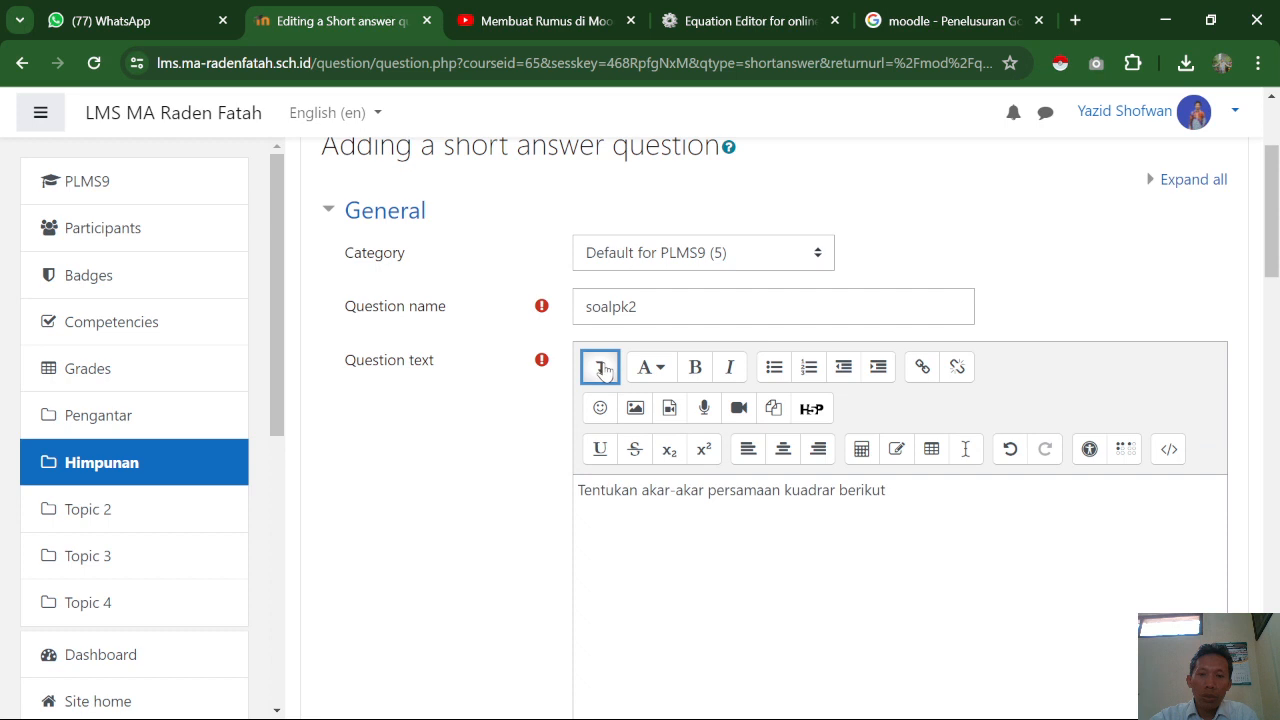
left_click(601, 368)
left_click(601, 368)
left_click(1173, 459)
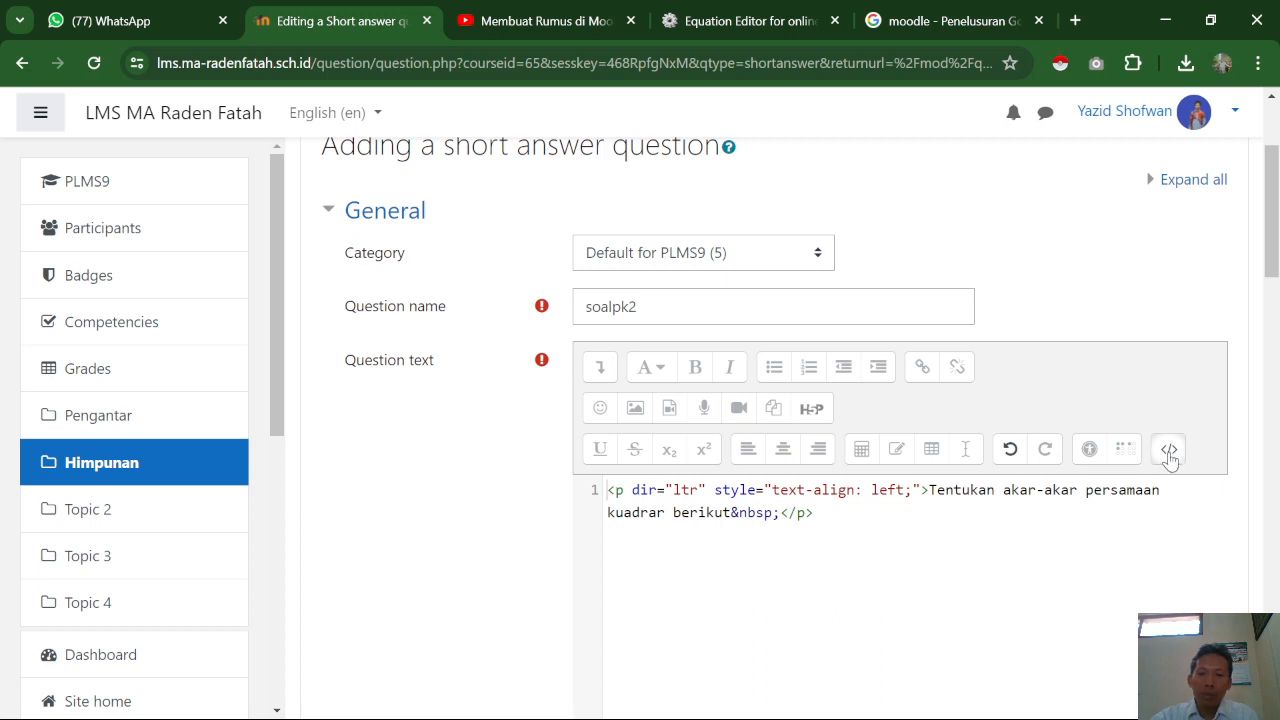
left_click(879, 515)
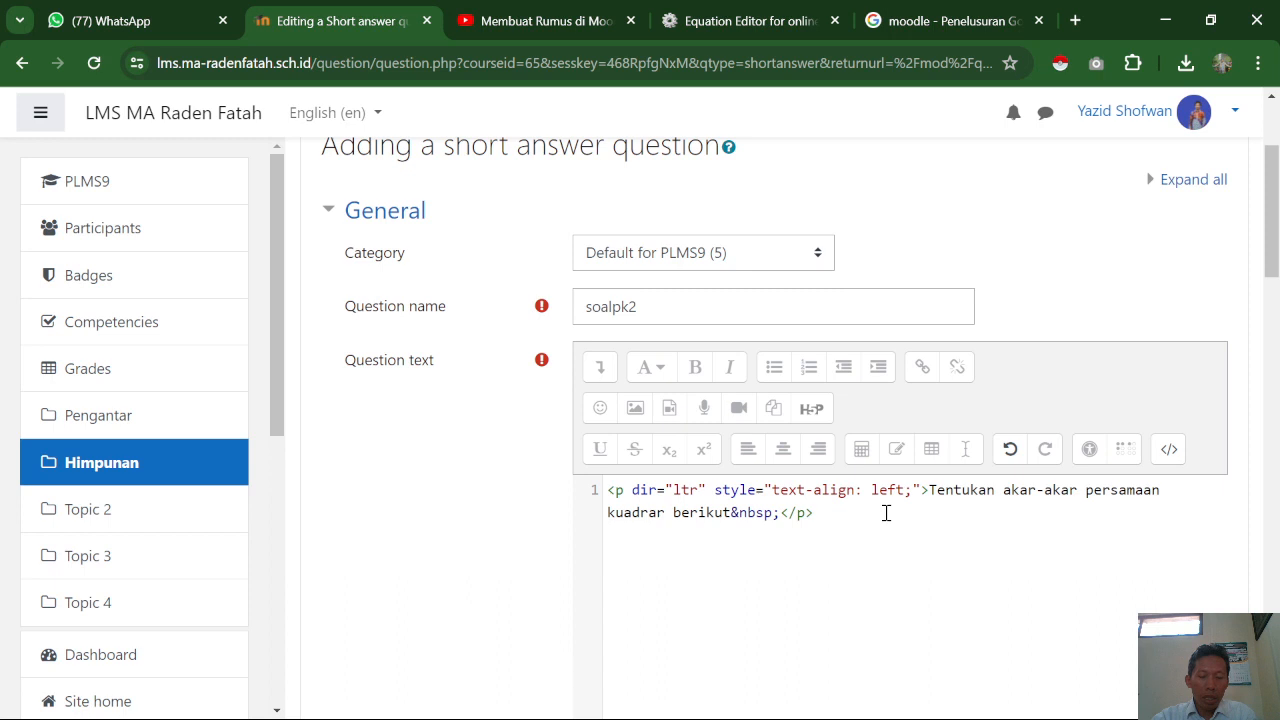
key("ctrl+v")
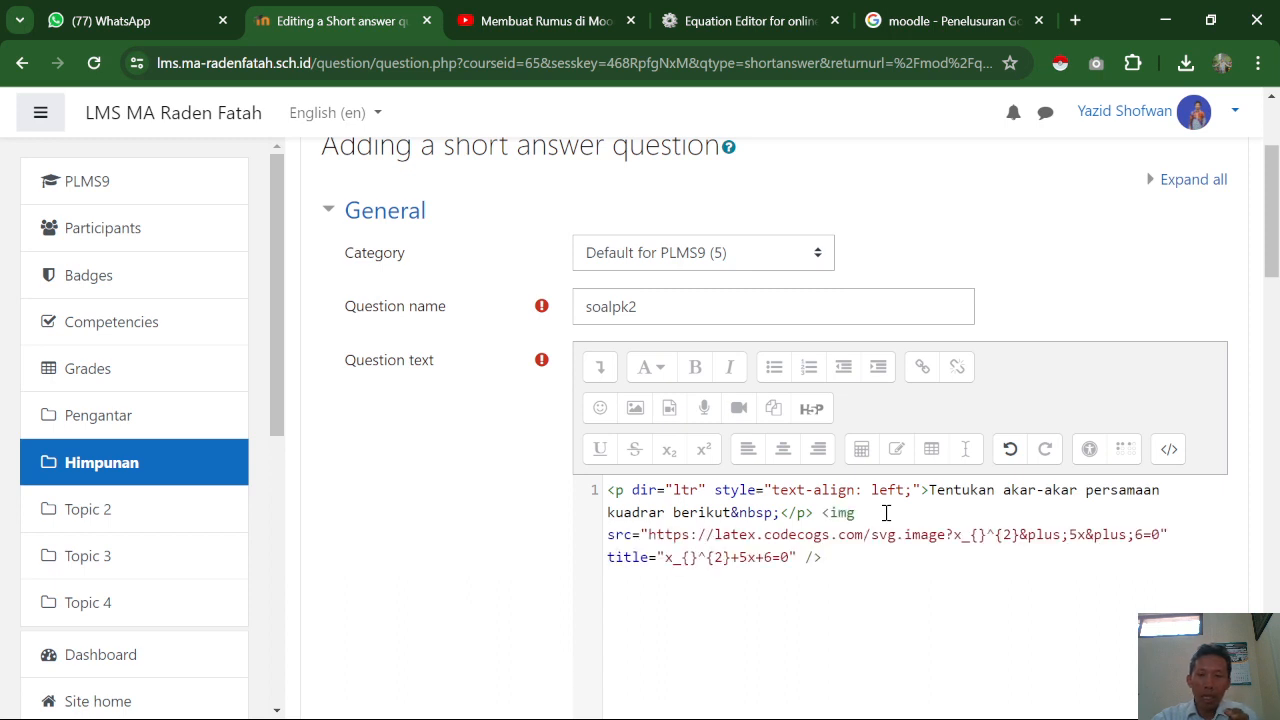
- Try to save the short answer question with its answers left blank
scroll(889, 498, "down", 2)
scroll(887, 505, "down", 2)
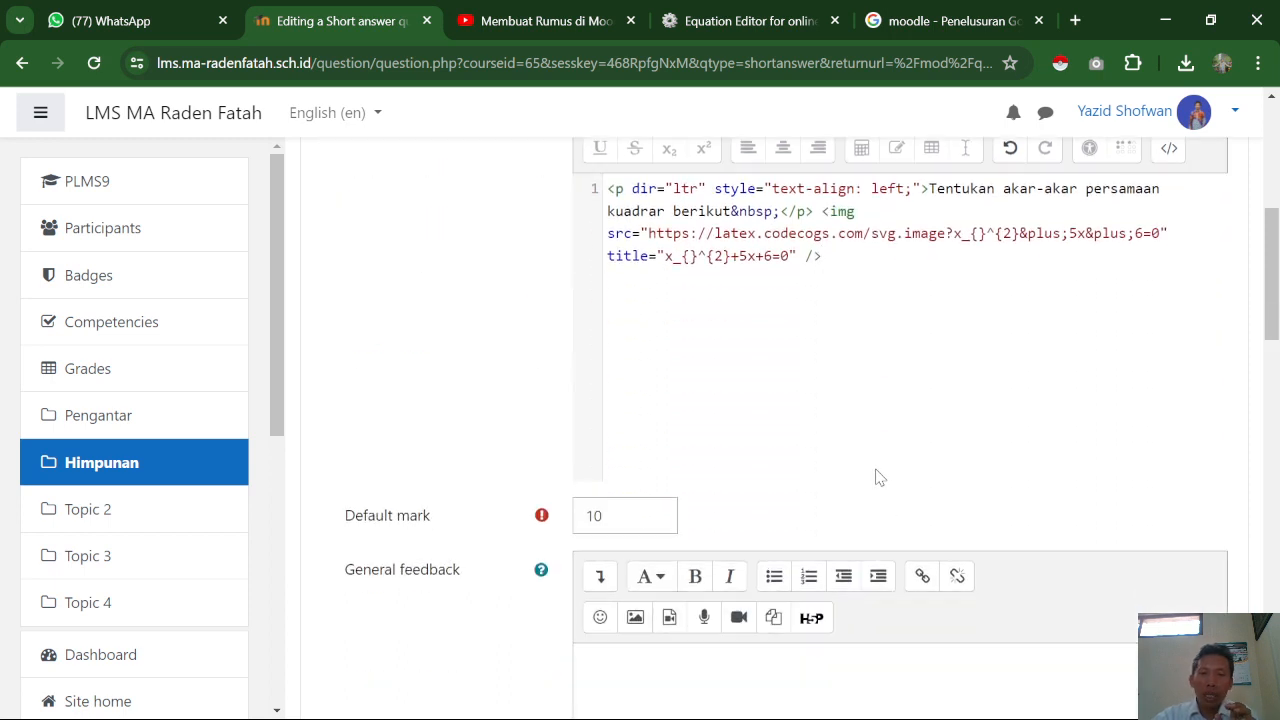
scroll(875, 478, "down", 3)
scroll(877, 470, "down", 10)
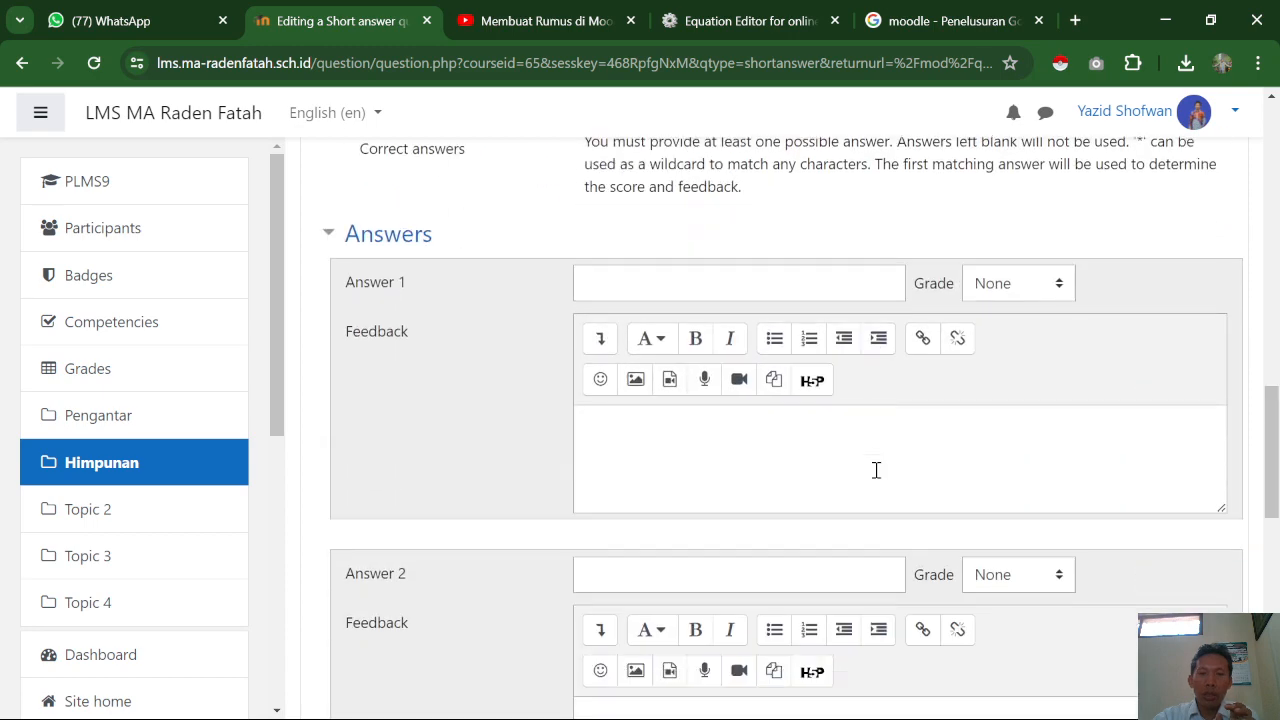
scroll(872, 481, "down", 3)
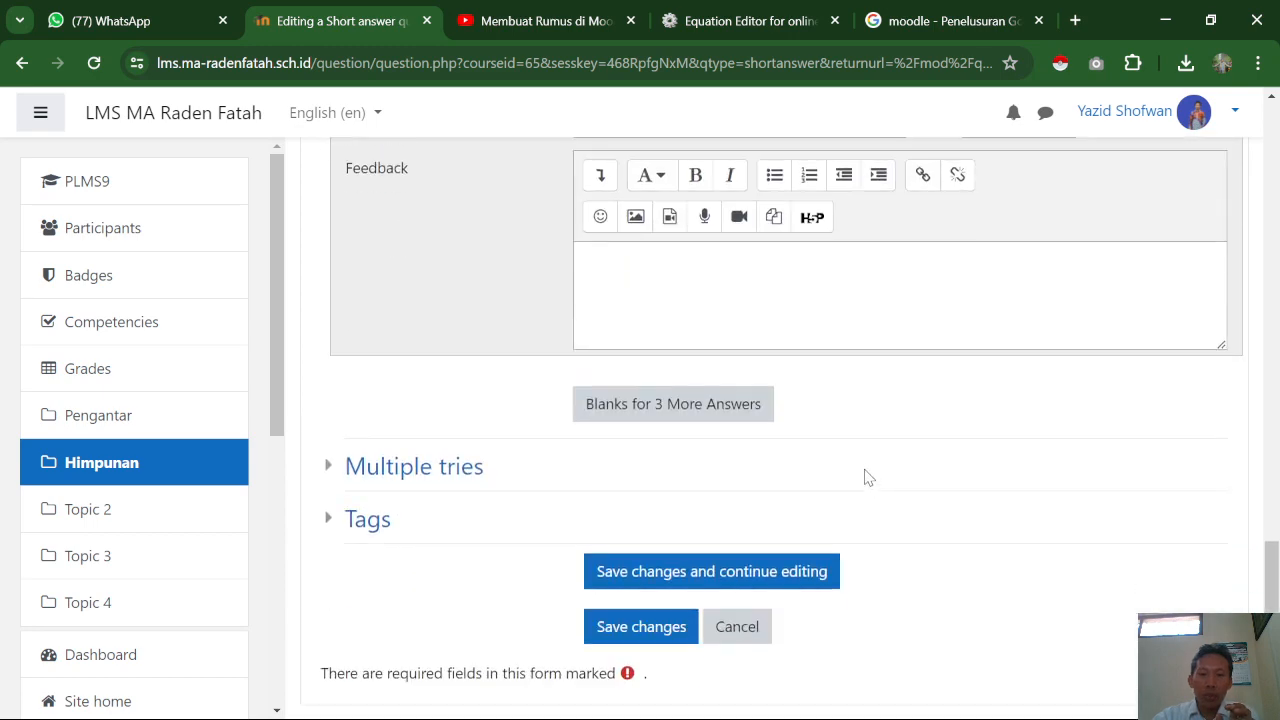
left_click(631, 630)
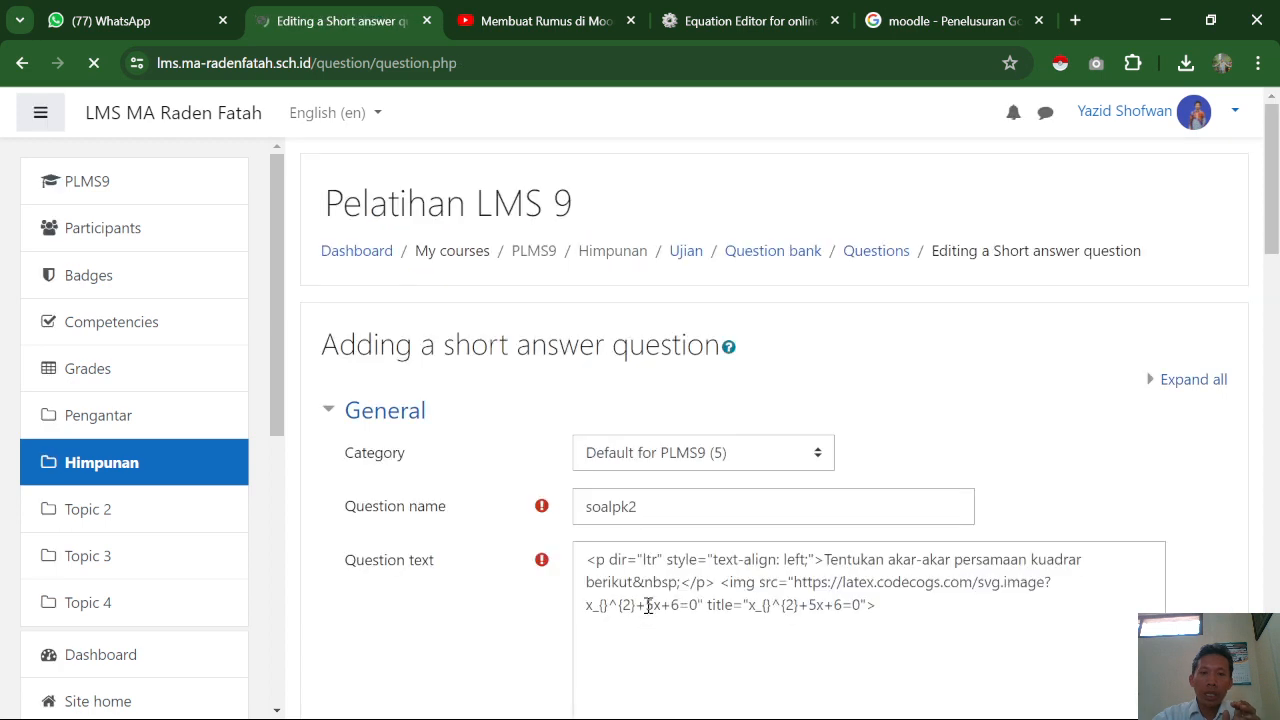
- Correct the misspelled word "kuadrar" to "kuadrat" in the question text and place the cursor after the equation image
scroll(657, 640, "down", 2)
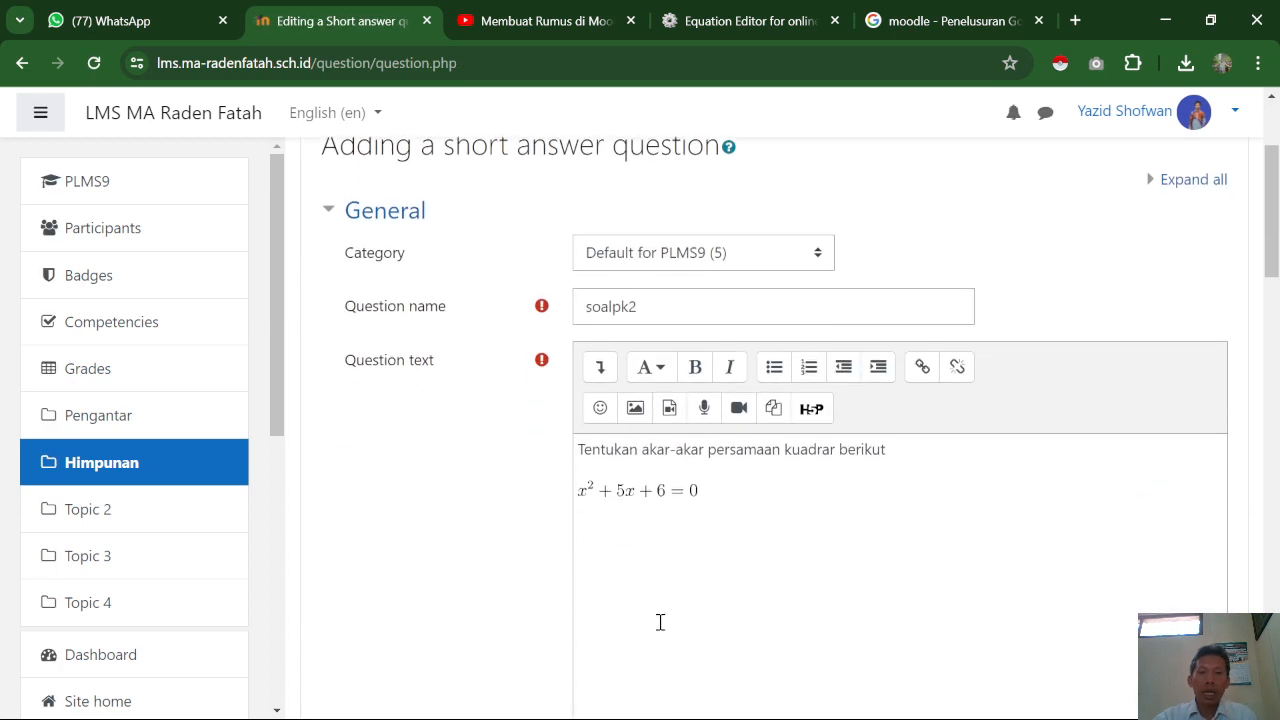
scroll(633, 502, "down", 1)
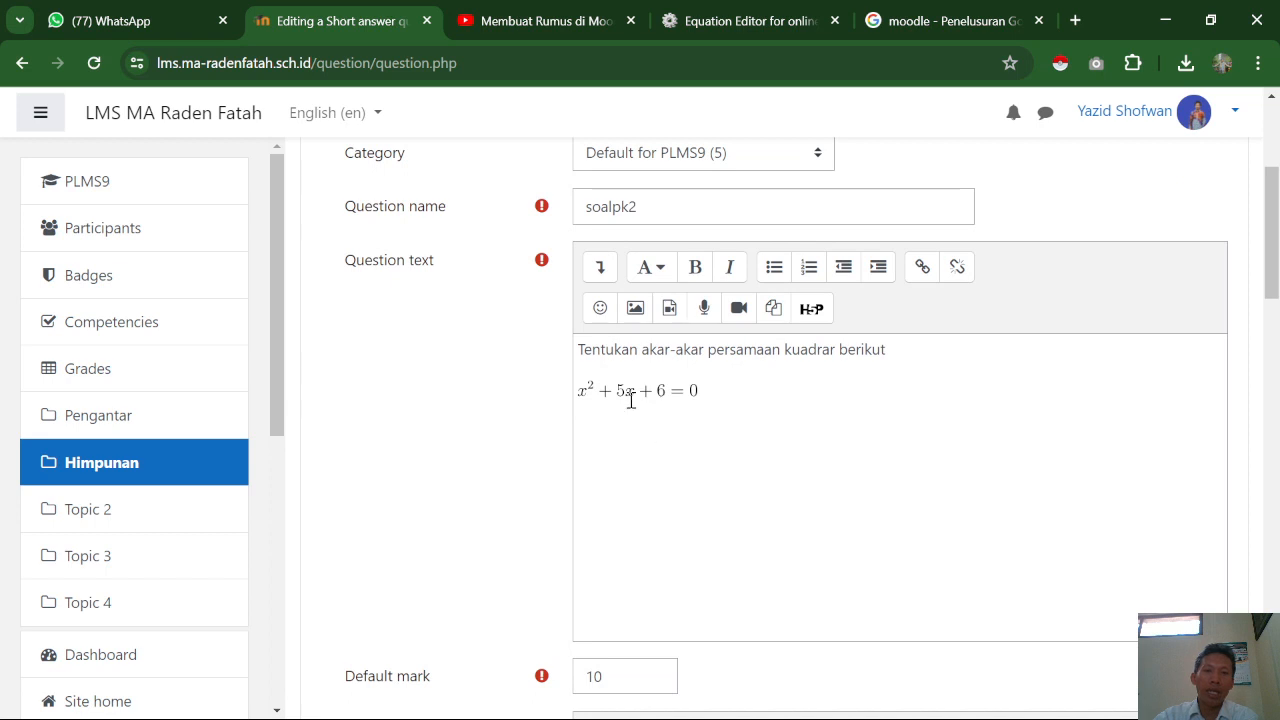
left_click(830, 349)
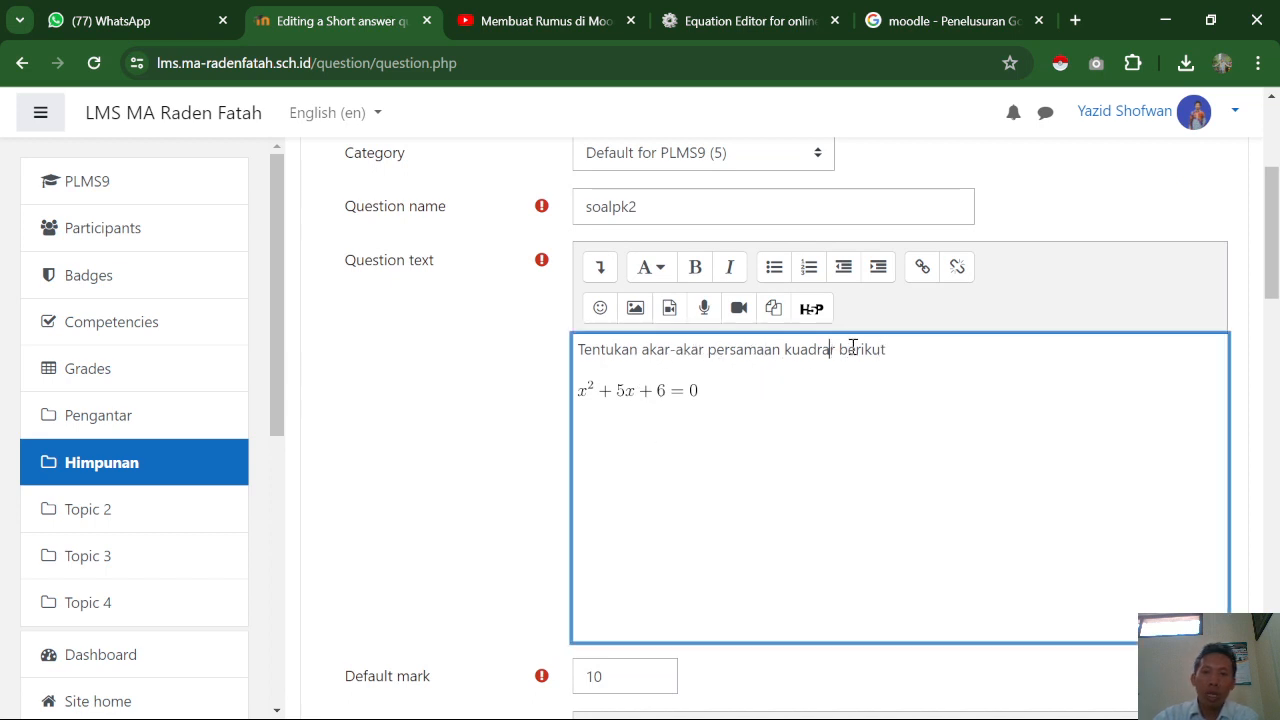
key("BackSpace")
type("t")
left_click(637, 397)
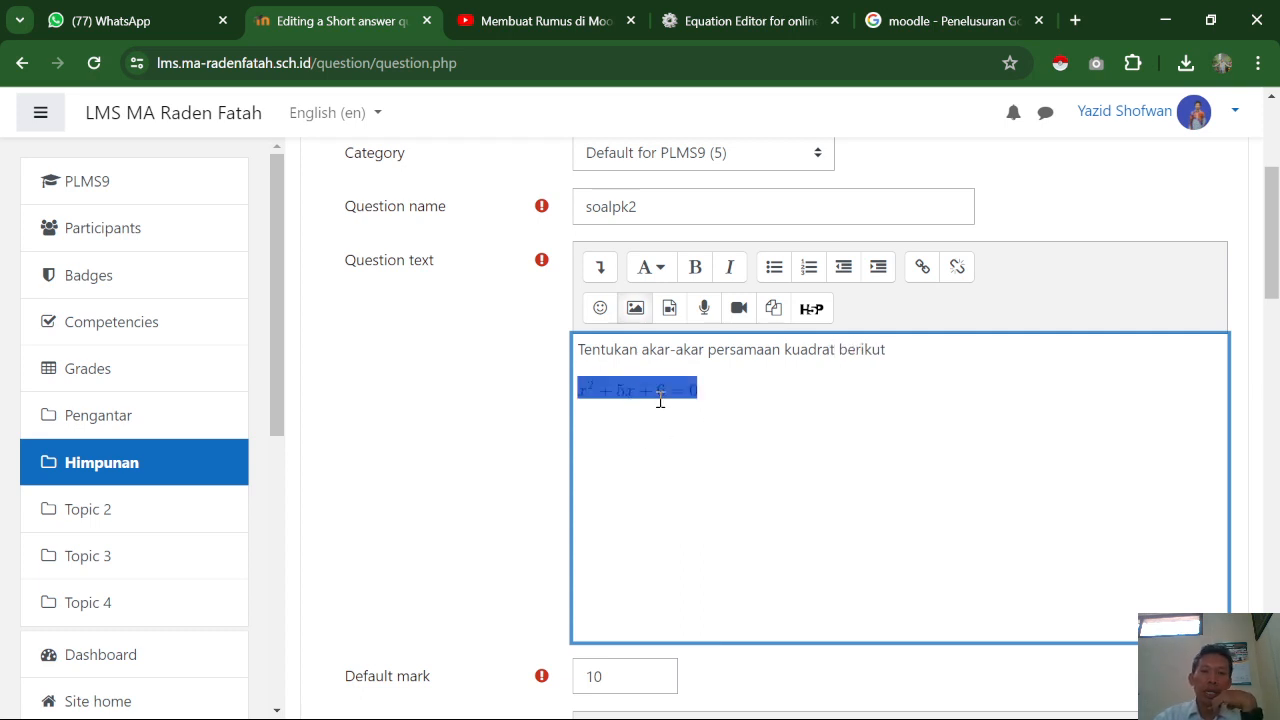
left_click(735, 390)
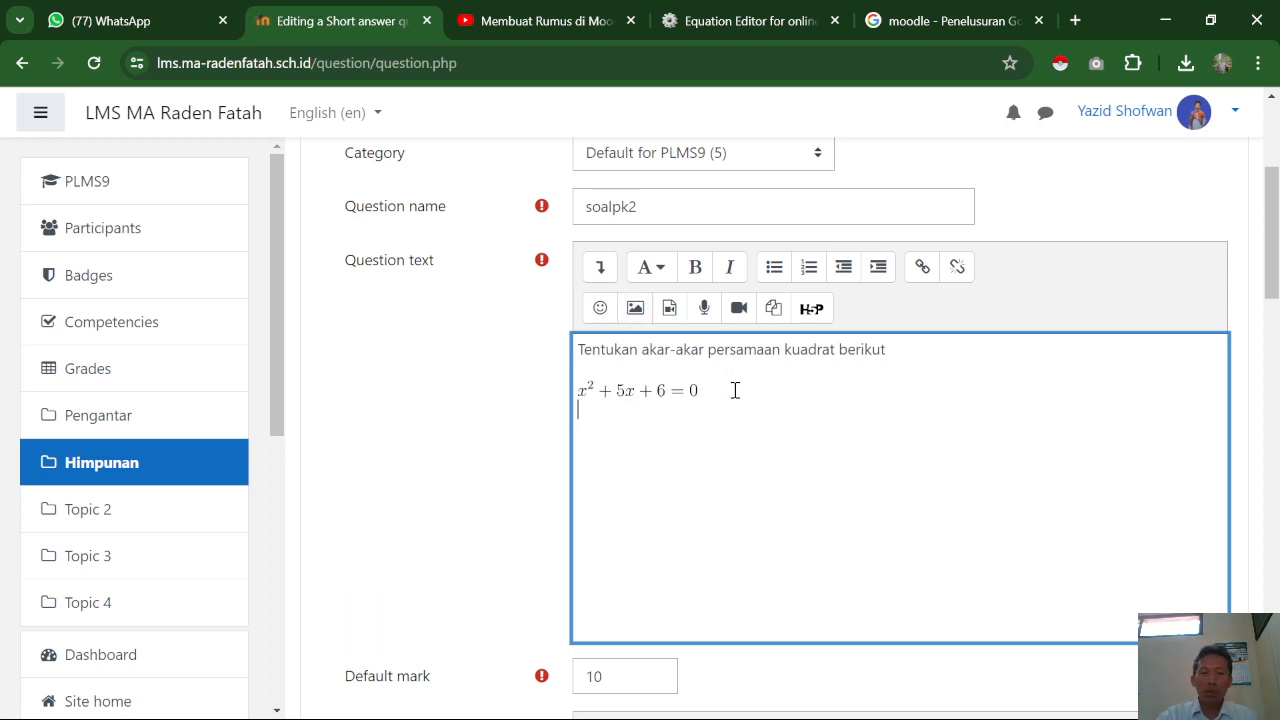
- Switch to the online Equation Editor and copy the LaTeX code x_{}^{2}+5x+6=0
left_click(743, 24)
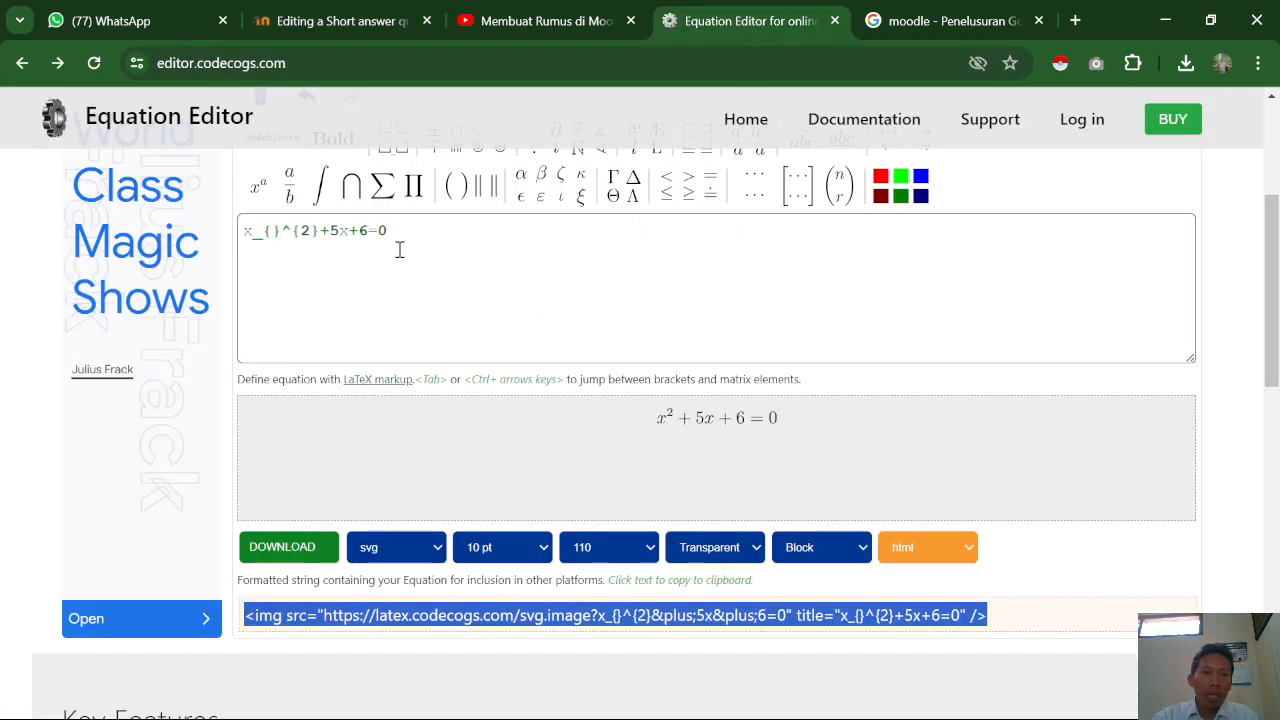
left_click_drag(396, 231, 241, 253)
key("ctrl+c")
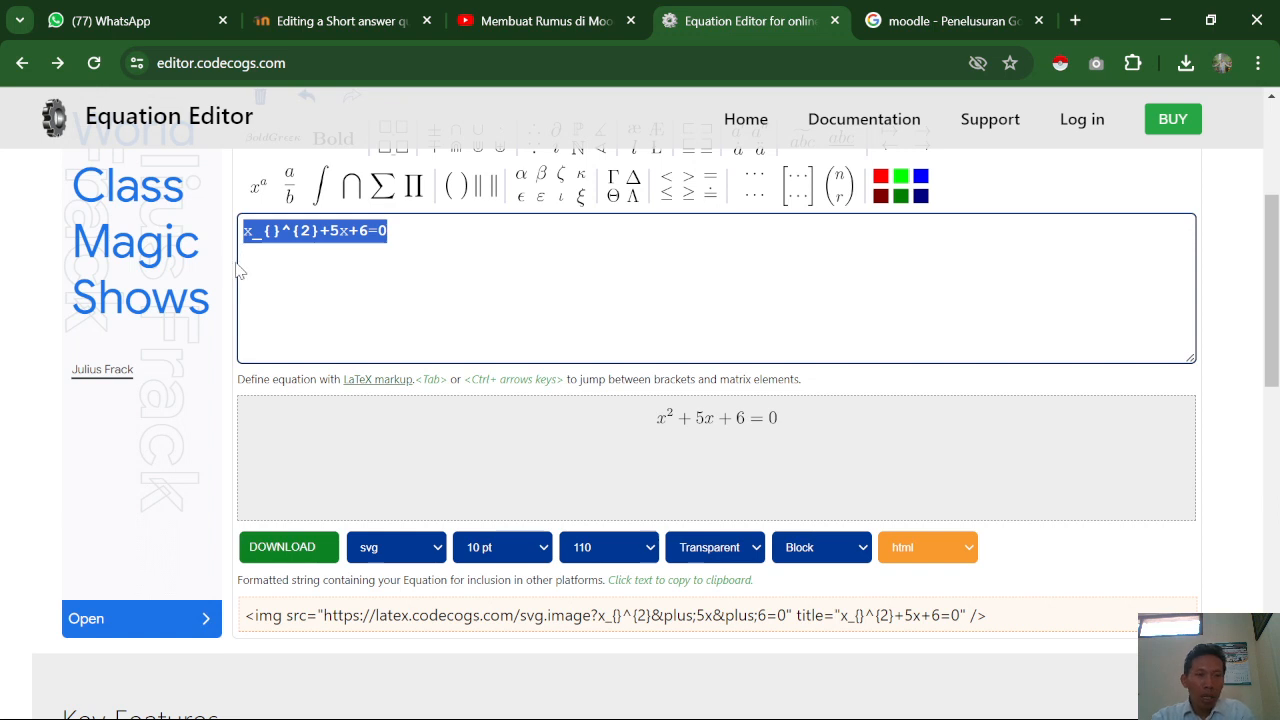
left_click(240, 270)
- Back in the Moodle question form, add the copied LaTeX as \(x_{}^{2}+5x+6=0\) on a new line below the equation image
left_click(331, 30)
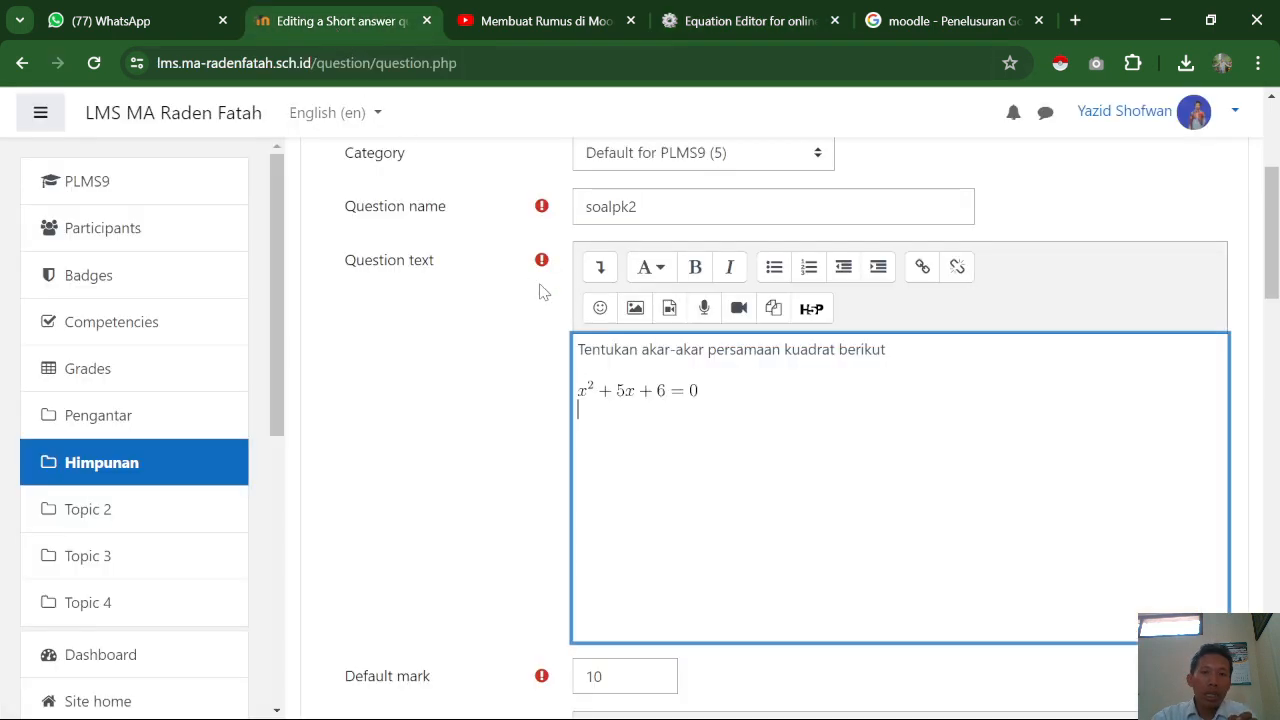
key("Return")
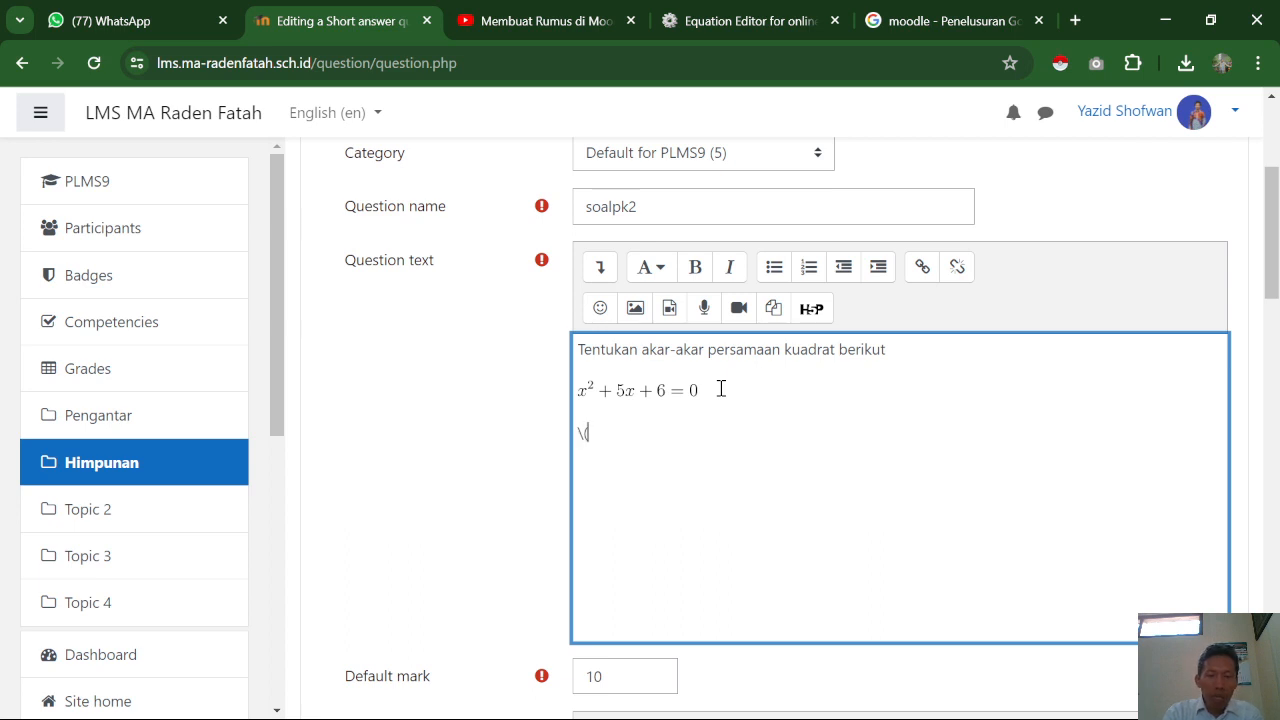
type("\\(")
key("ctrl+v")
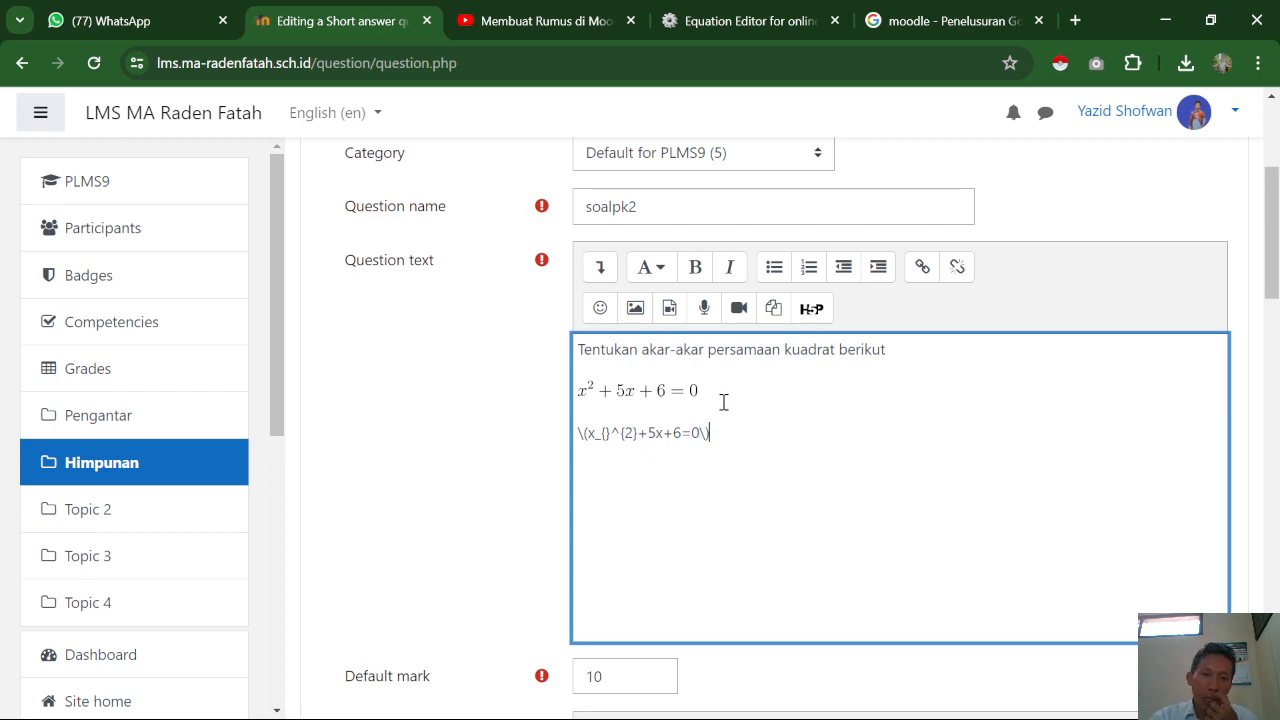
- Try to save the question with the added LaTeX line while its answers are still blank
scroll(721, 415, "down", 2)
scroll(721, 426, "down", 9)
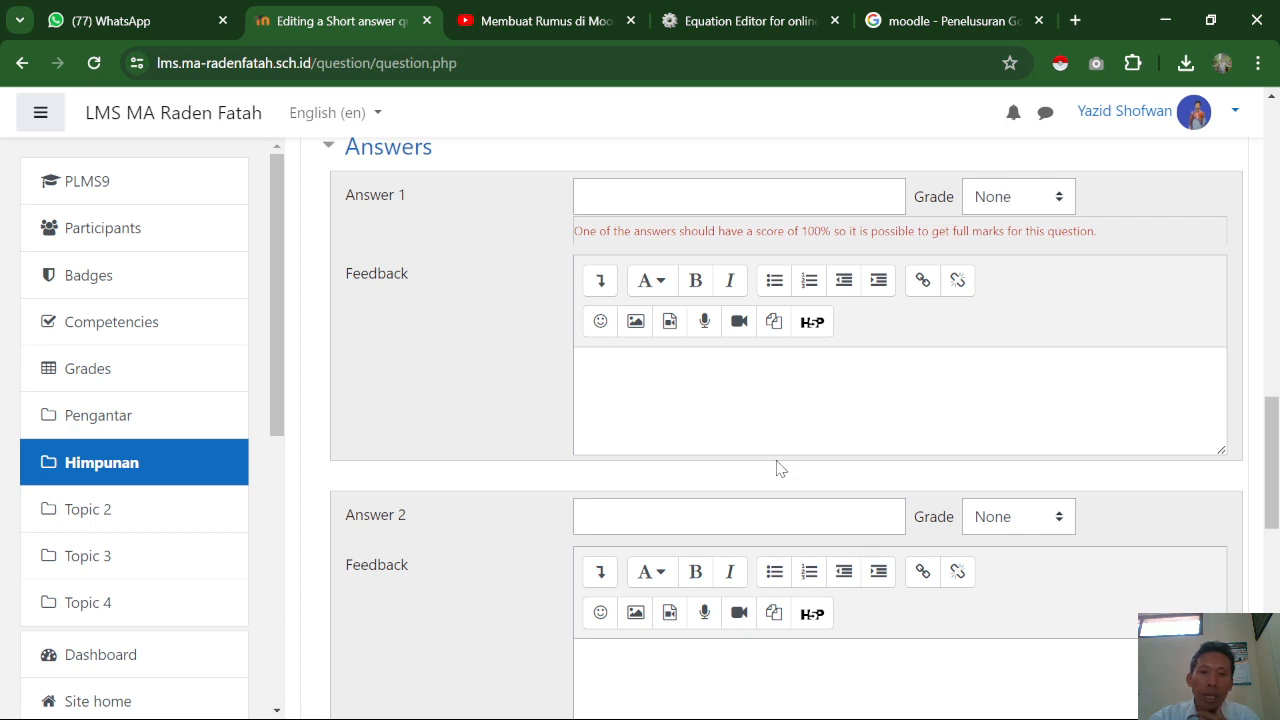
scroll(777, 466, "down", 8)
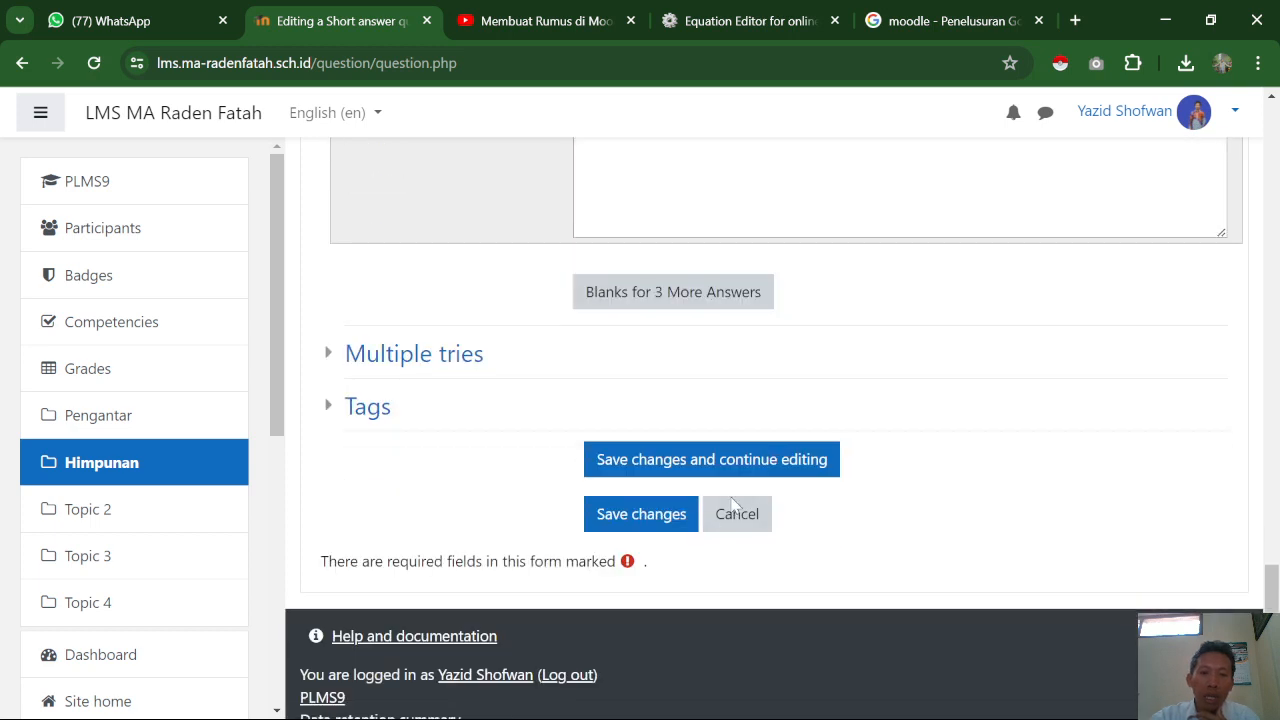
left_click(640, 514)
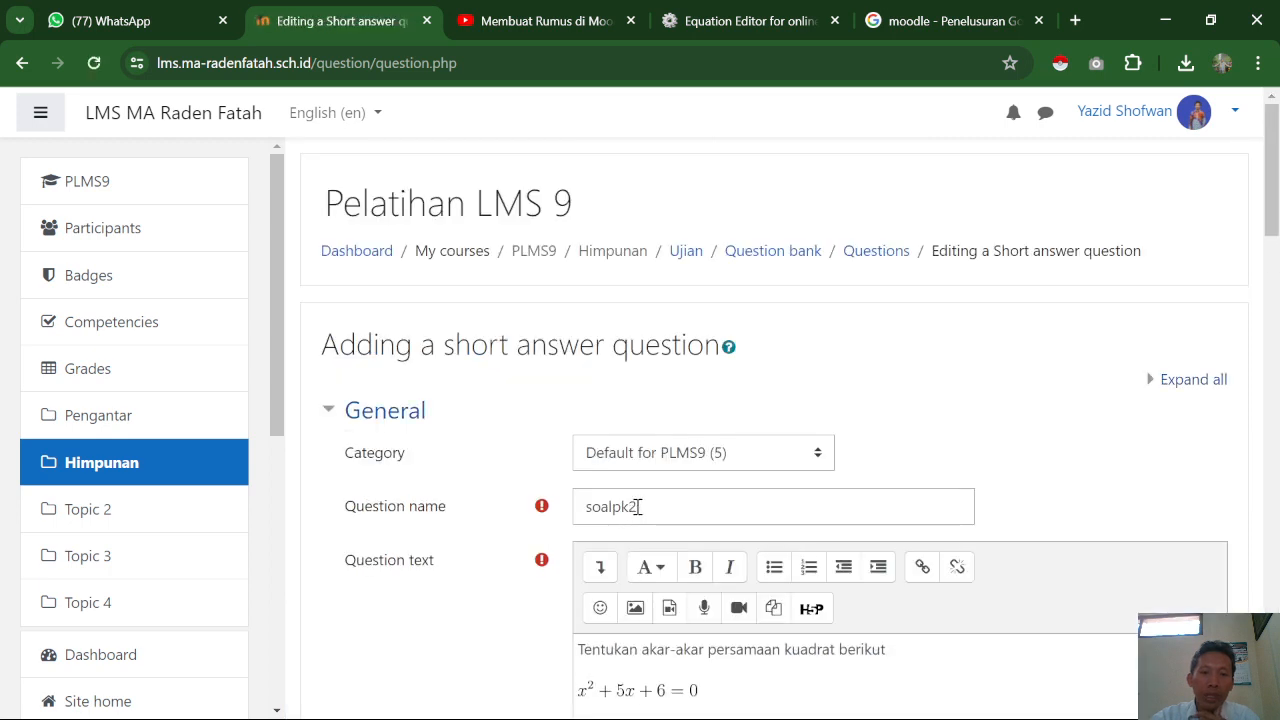
scroll(636, 510, "down", 2)
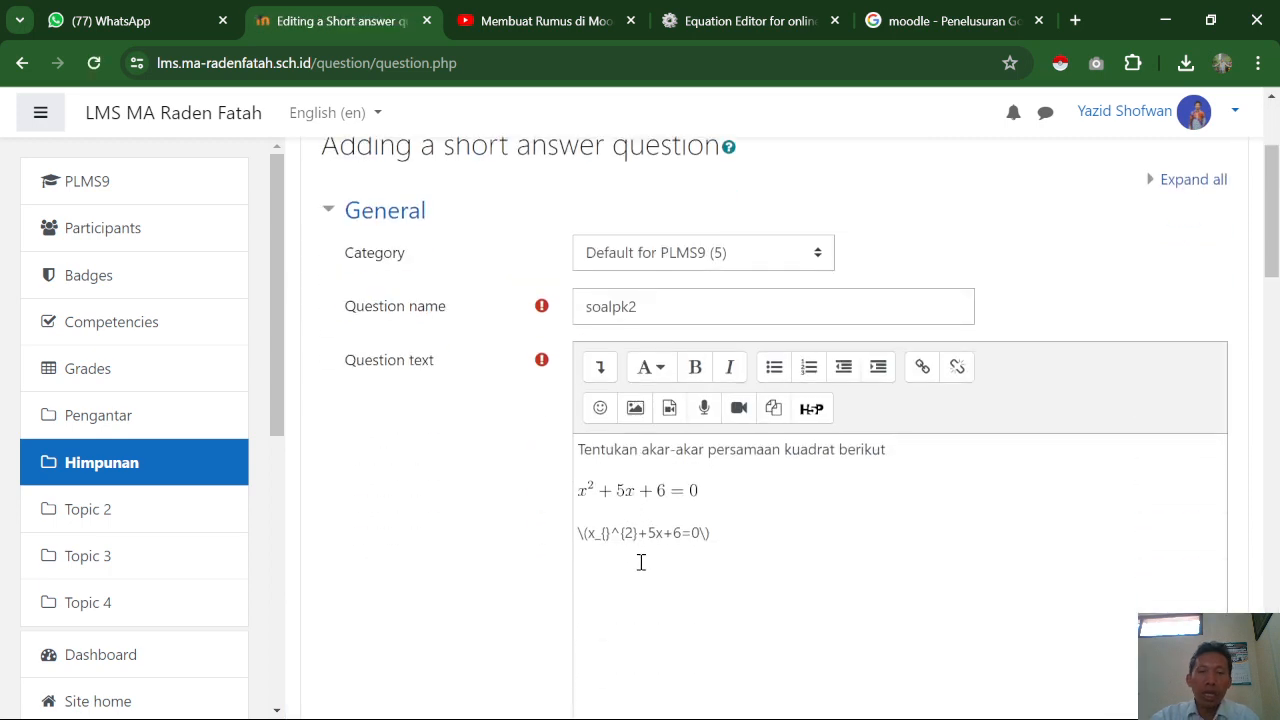
scroll(641, 548, "down", 1)
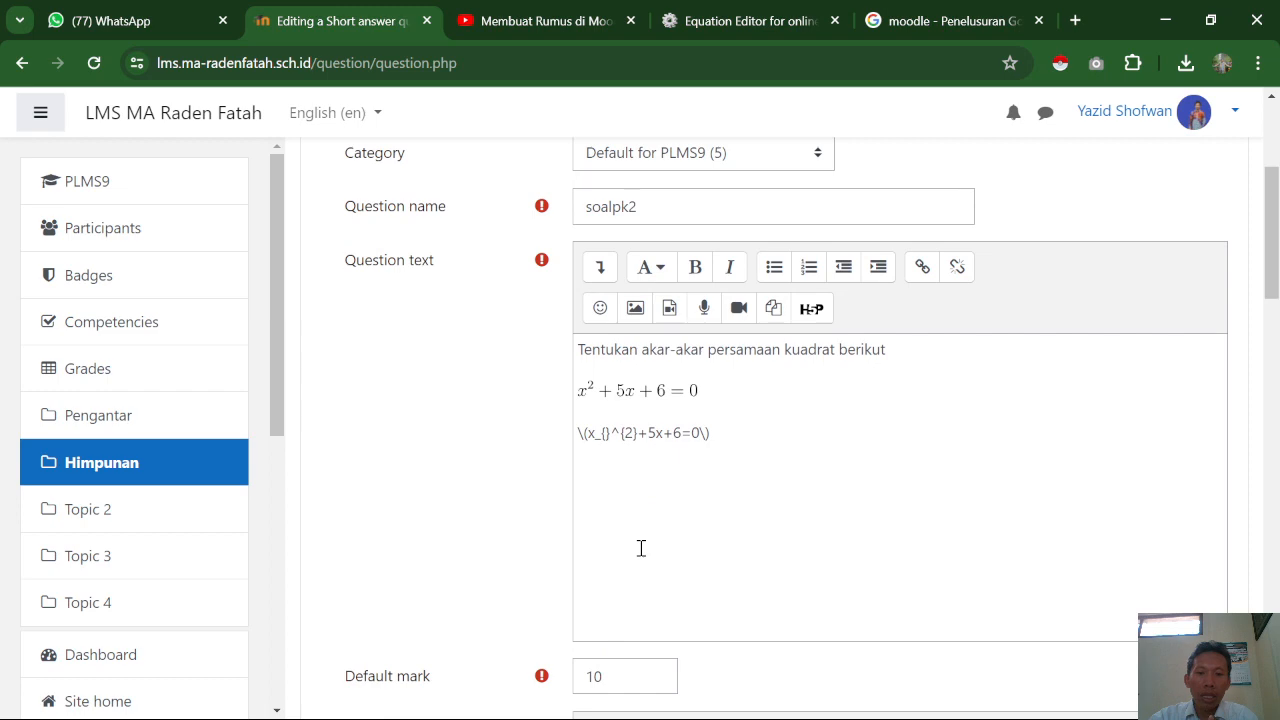
scroll(650, 520, "down", 9)
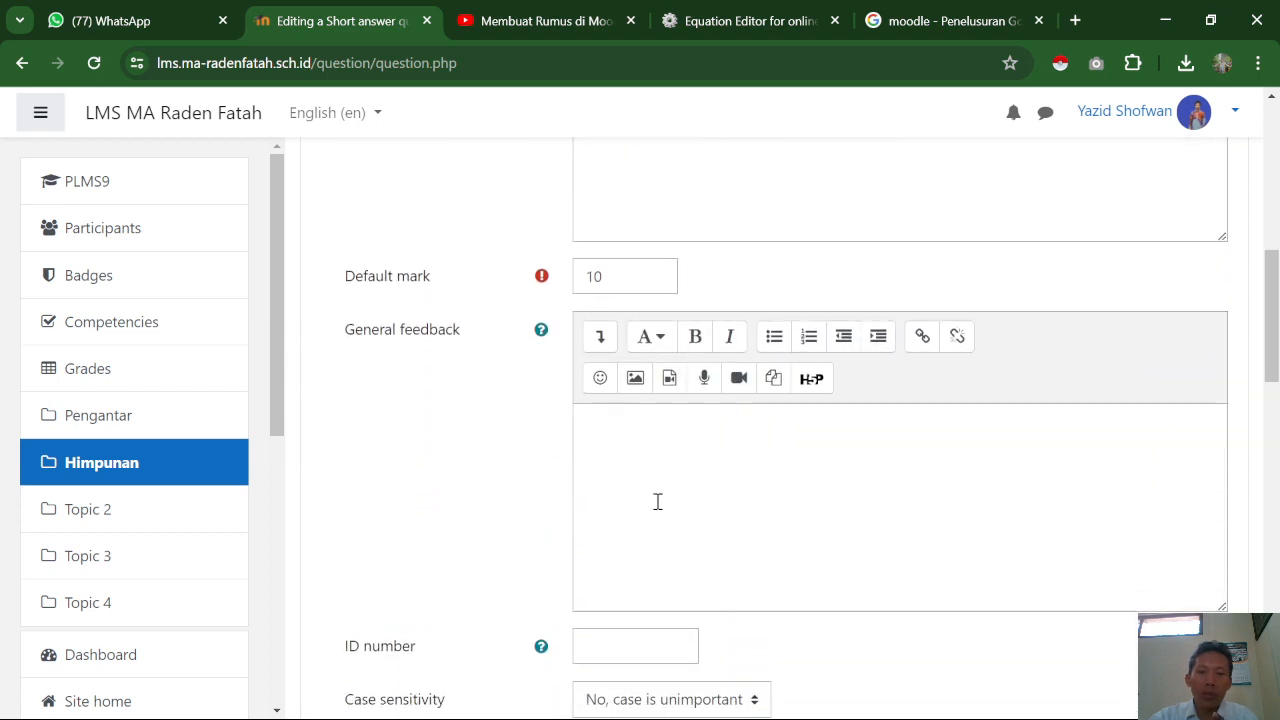
scroll(657, 512, "down", 10)
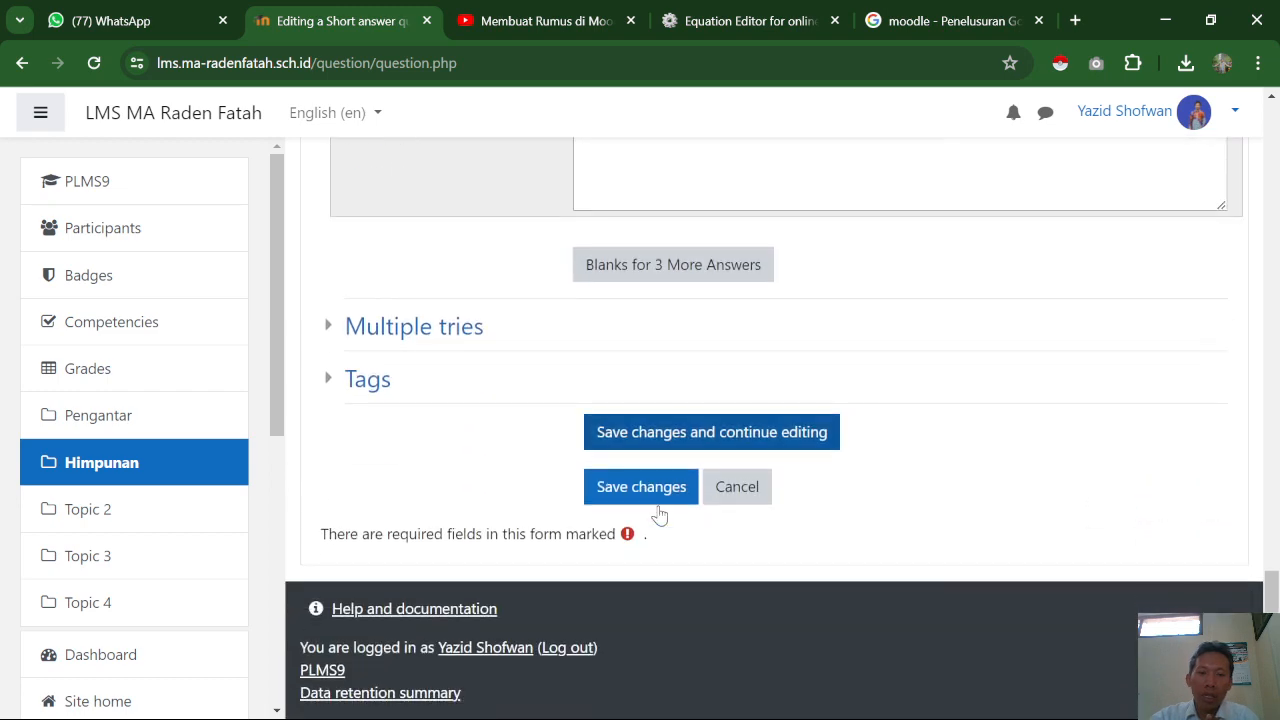
left_click(650, 497)
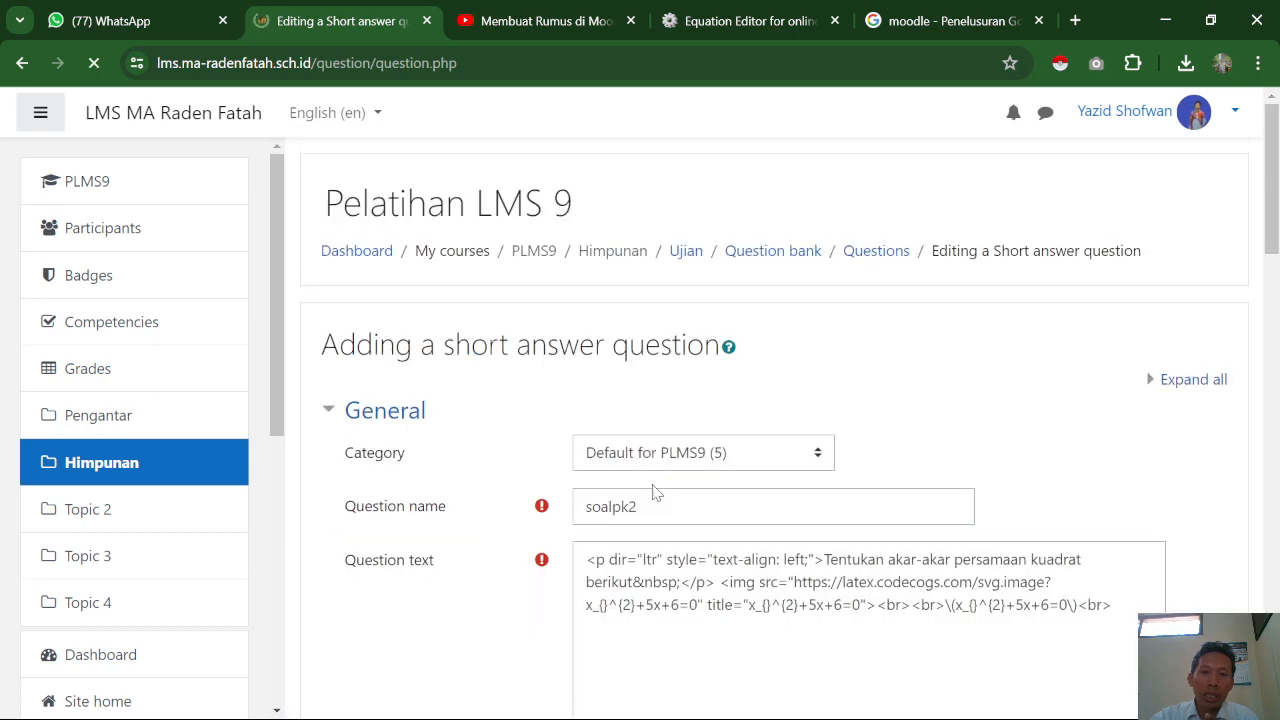
- Enter "-2, -3" as Answer 1 with a grade of 100% and save the question
scroll(668, 478, "down", 8)
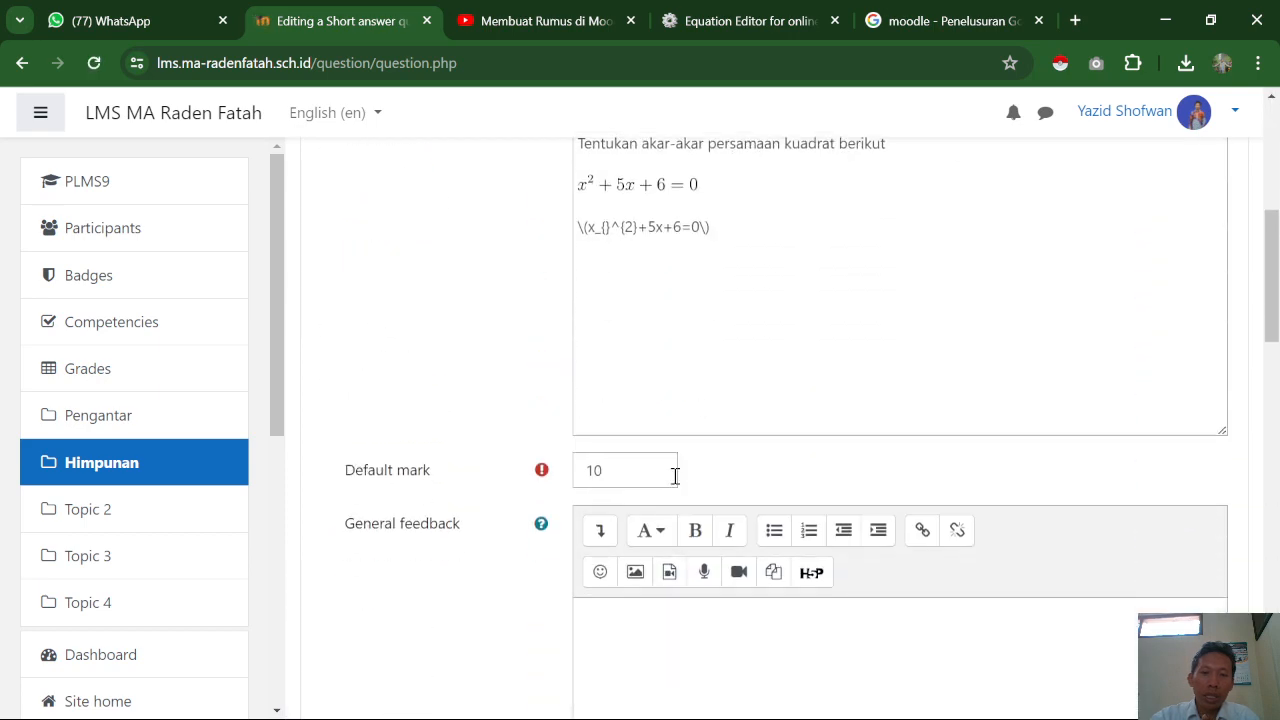
scroll(676, 481, "down", 4)
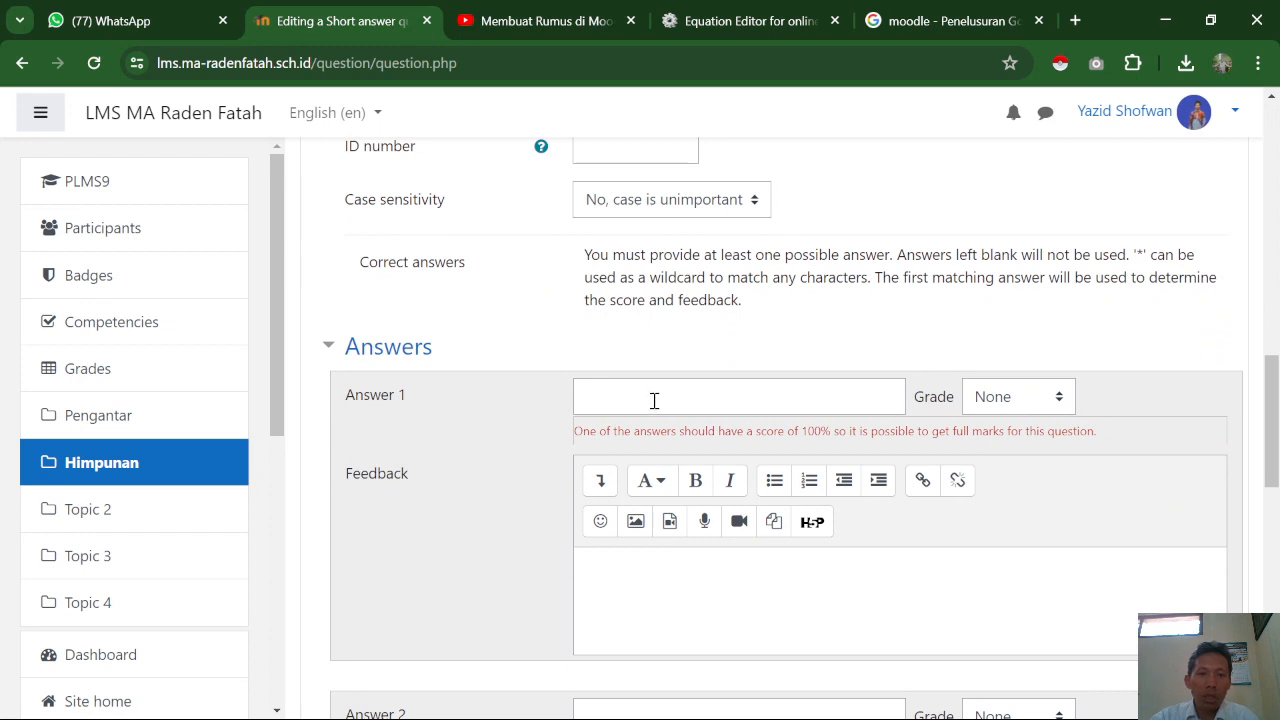
scroll(654, 399, "down", 2)
scroll(654, 399, "up", 2)
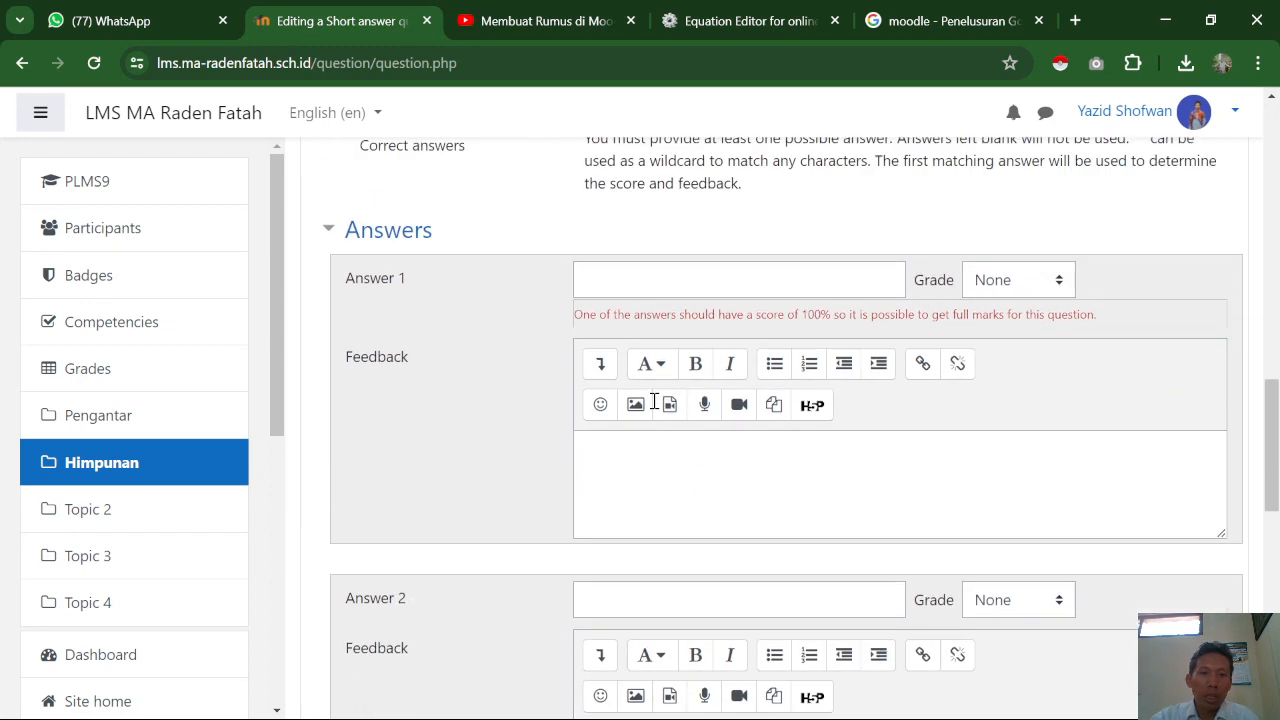
left_click(654, 397)
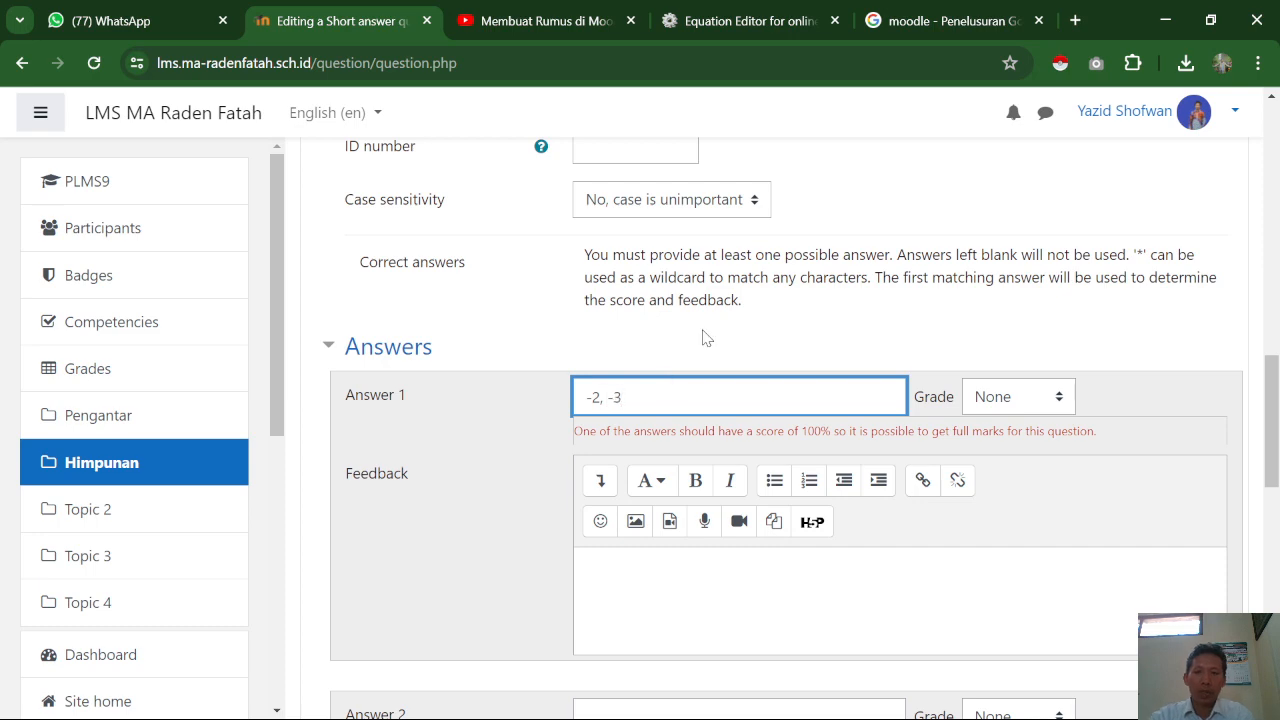
left_click(1011, 397)
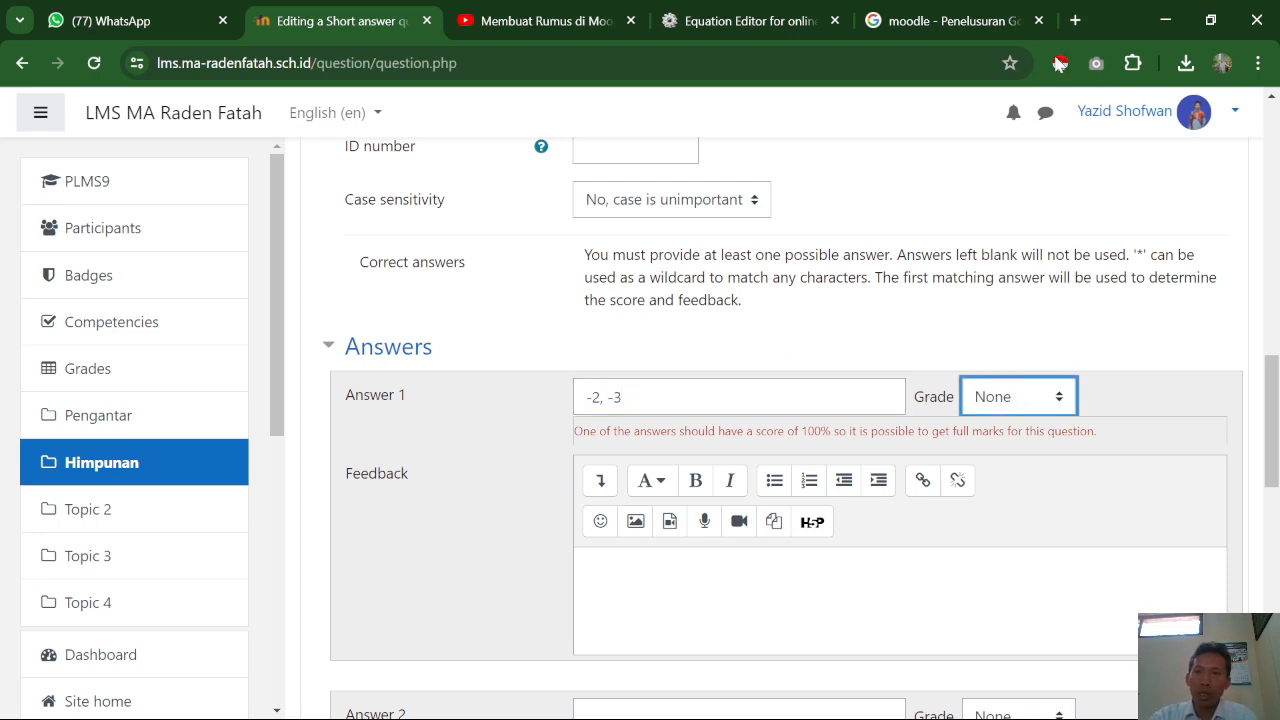
key("Down")
scroll(546, 606, "down", 10)
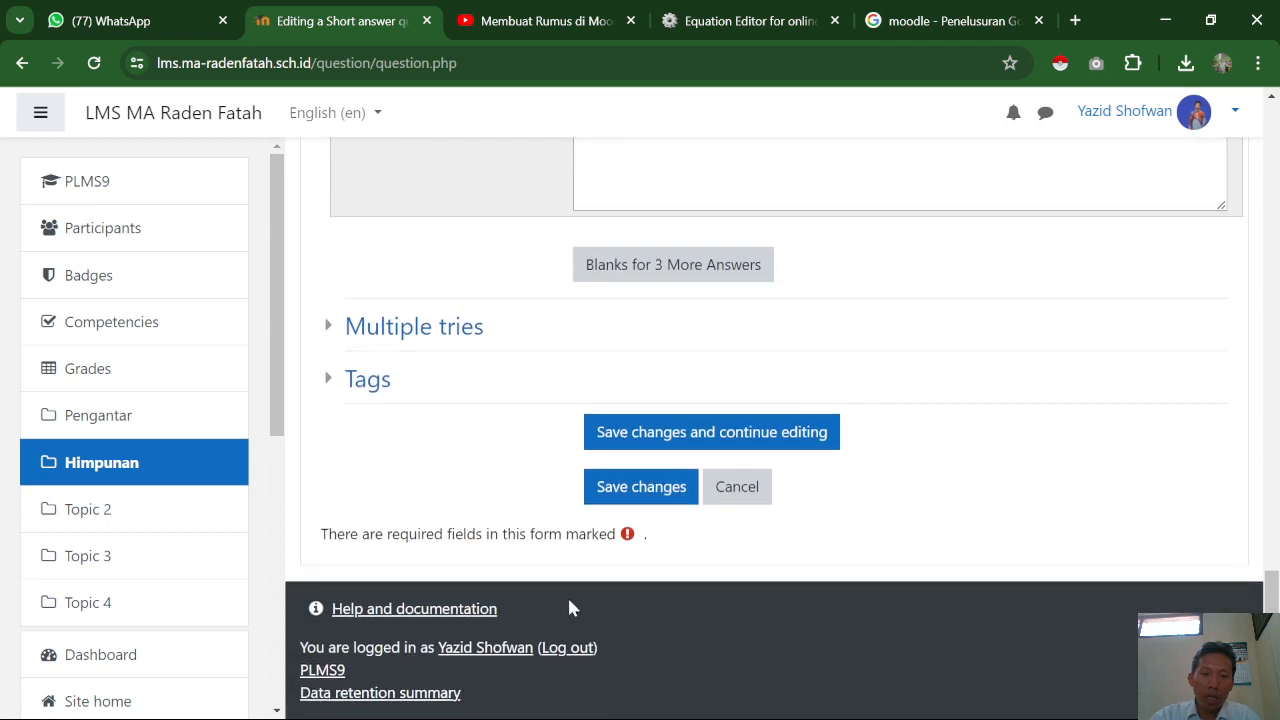
left_click(634, 486)
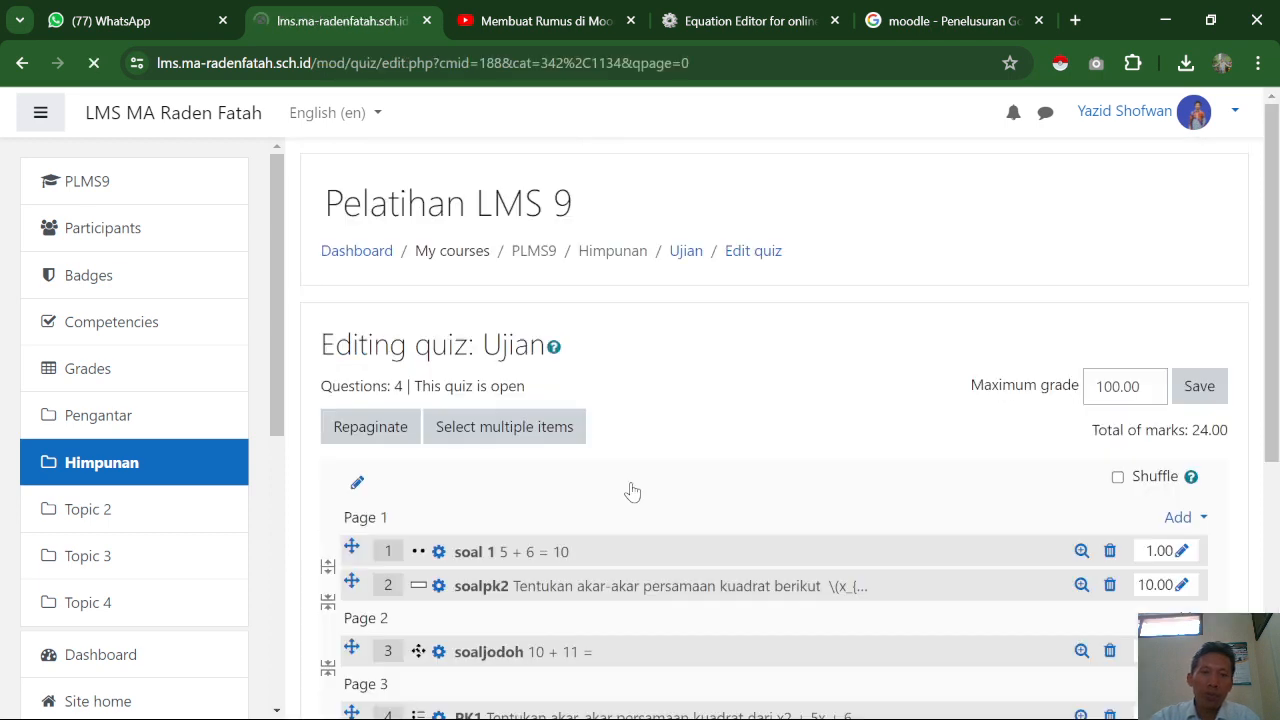
- Preview the soalpk2 question from the Ujian quiz's question list
scroll(632, 490, "down", 3)
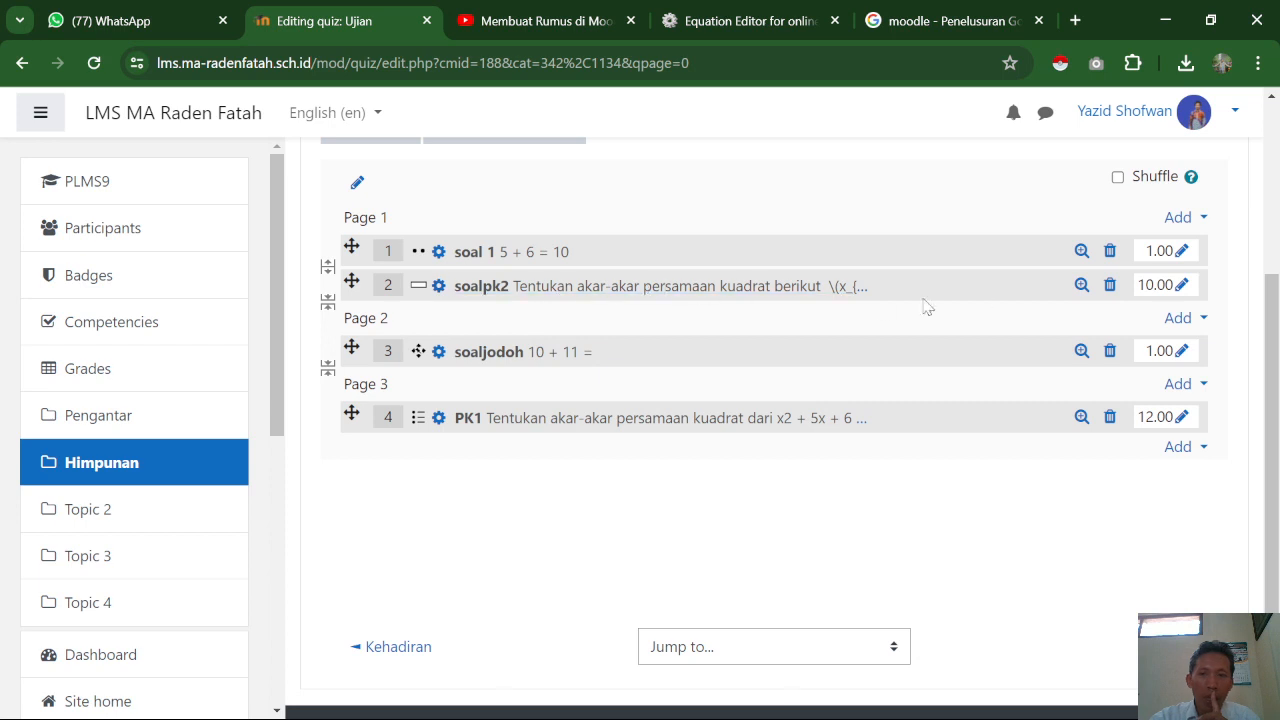
left_click(1082, 288)
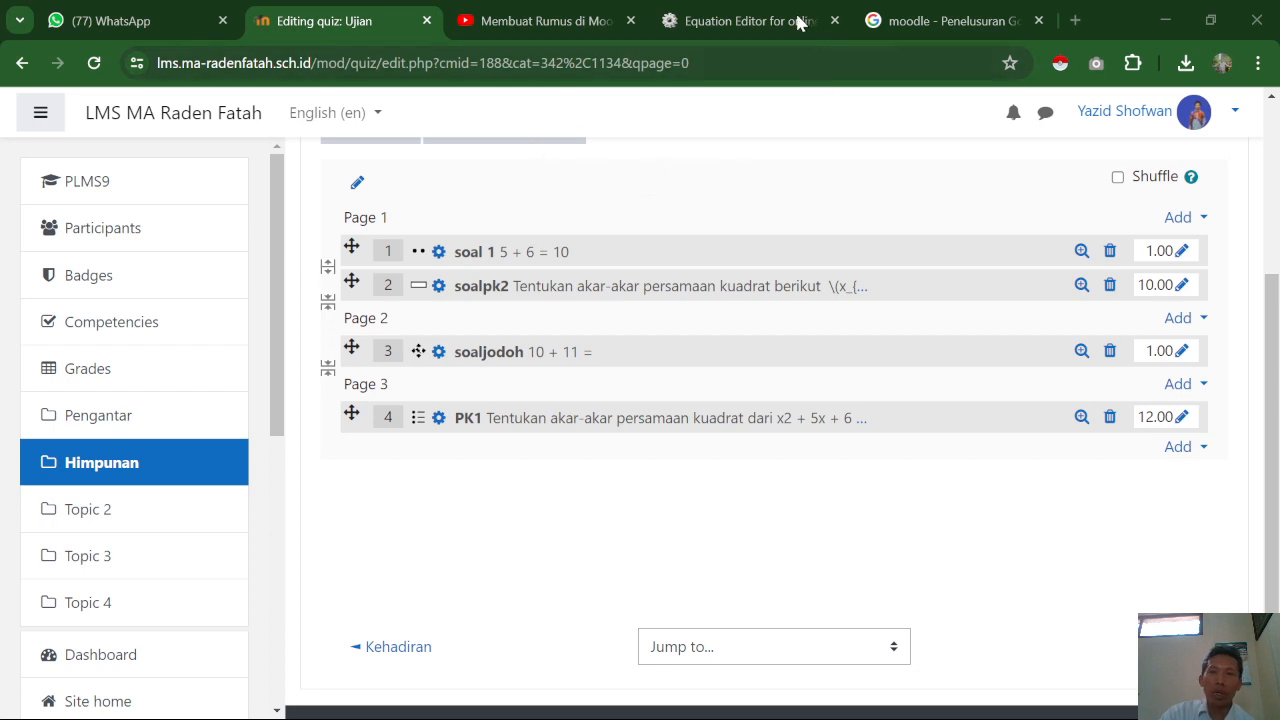
- Switch to the online Equation Editor to review its equation input and symbol tools
left_click(731, 24)
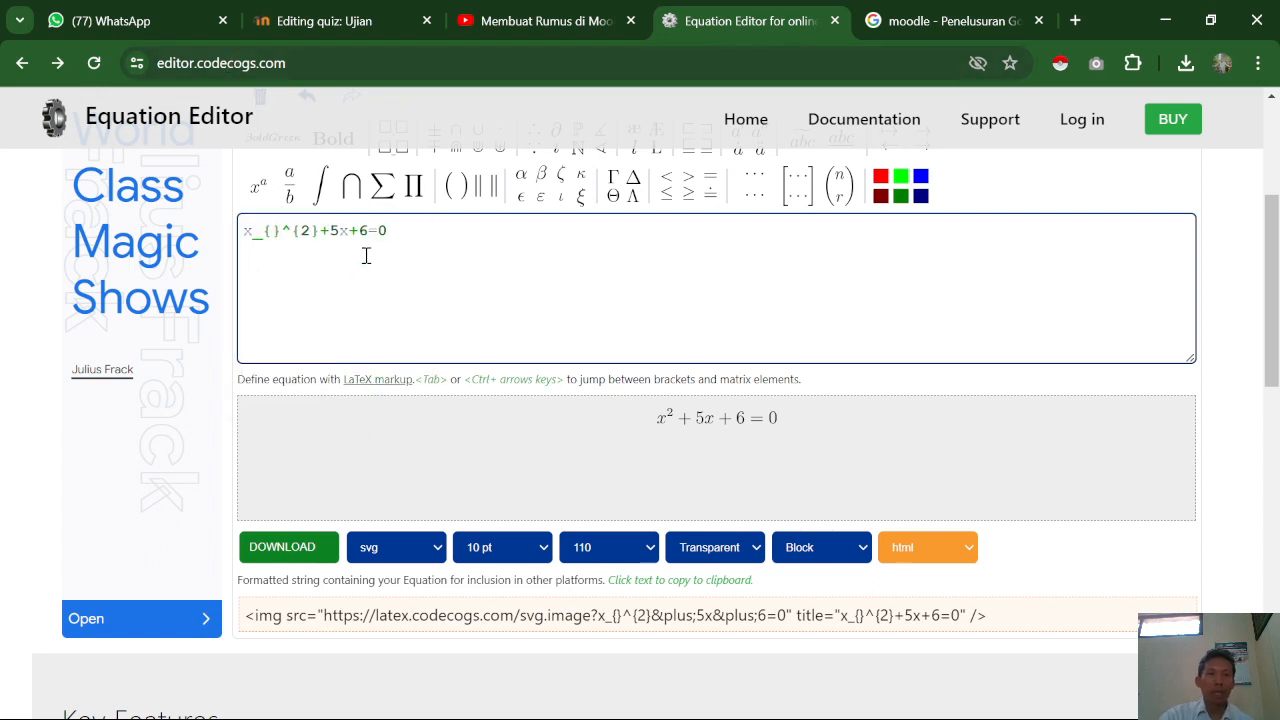
scroll(517, 265, "up", 3)
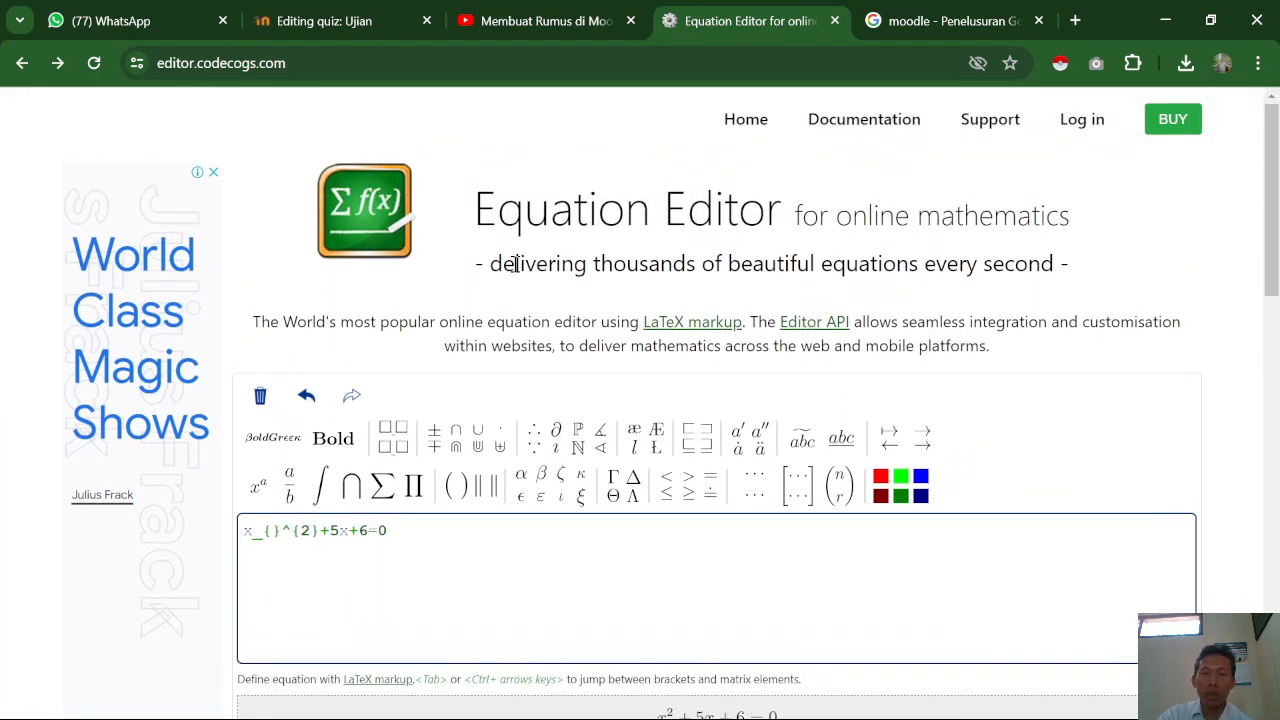